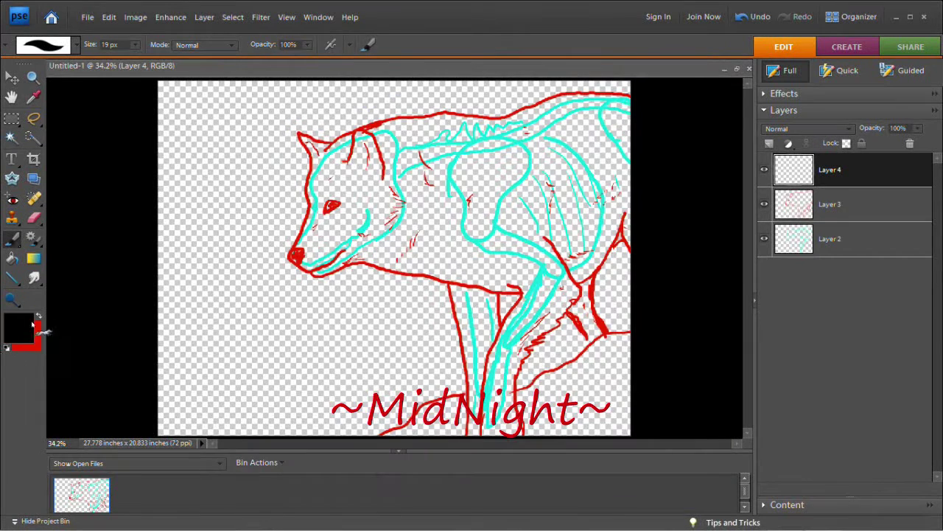
# Zoom in on the wolf's head to 66.7% and set the brush to 8 px
pyautogui.keyDown('ctrl'); pyautogui.click(346, 196); pyautogui.keyUp('ctrl')
pyautogui.keyDown('ctrl'); pyautogui.click(345, 197); pyautogui.keyUp('ctrl')
pyautogui.press('[')
pyautogui.press('[')
pyautogui.press('[')
pyautogui.moveTo(146, 59); pyautogui.dragTo(143, 60)
# Ink the wolf's cheek and jaw in black on Layer 4, keeping black over red
pyautogui.moveTo(288, 133); pyautogui.dragTo(271, 156)
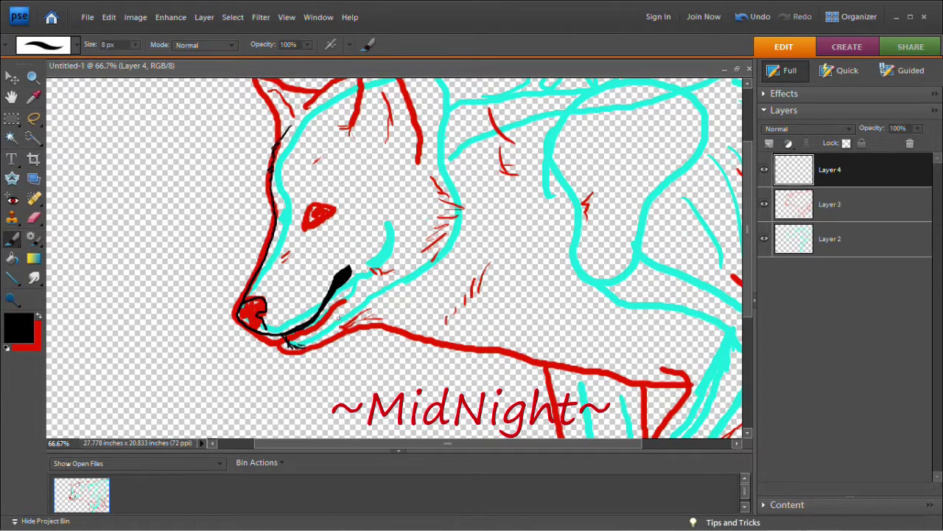
pyautogui.press('x')
pyautogui.hotkey('ctrl', 'z')
pyautogui.press('x')
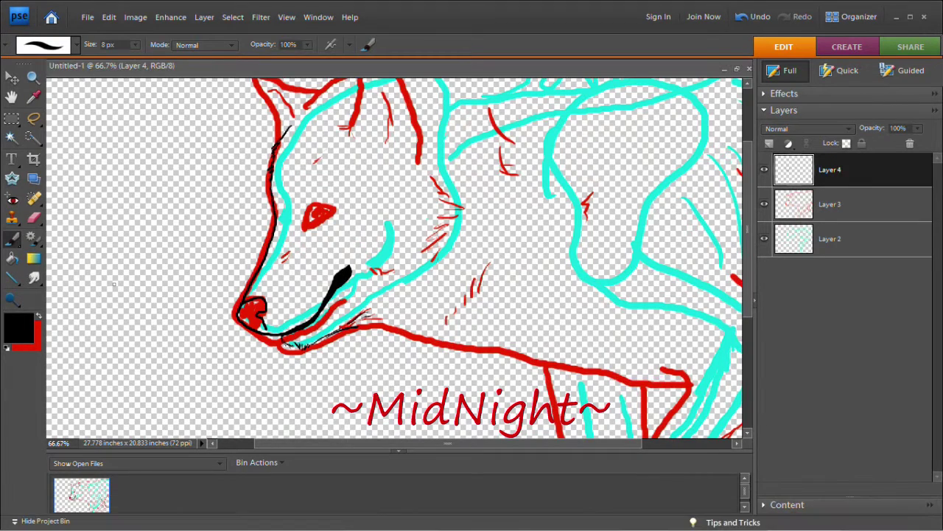
# Fade the red sketch on Layer 3 to a lower opacity and return to inking Layer 4
pyautogui.click(829, 204)
pyautogui.moveTo(918, 127); pyautogui.dragTo(884, 128)
pyautogui.click(830, 170)
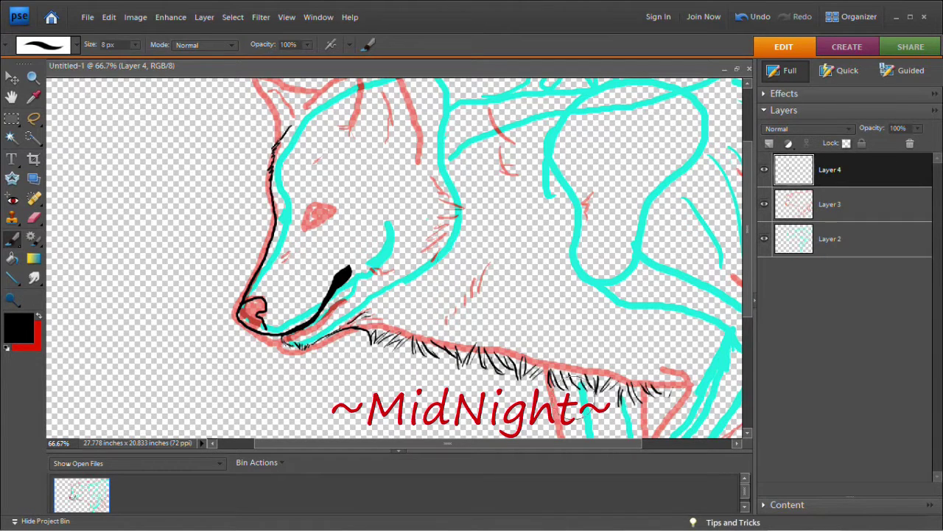
# Undo the belly fur, check the line art, and fade the cyan anatomy Layer 2 to low opacity
pyautogui.hotkey('ctrl', 'z')
pyautogui.hotkey('ctrl', 'z')
pyautogui.hotkey('ctrl', 'z')
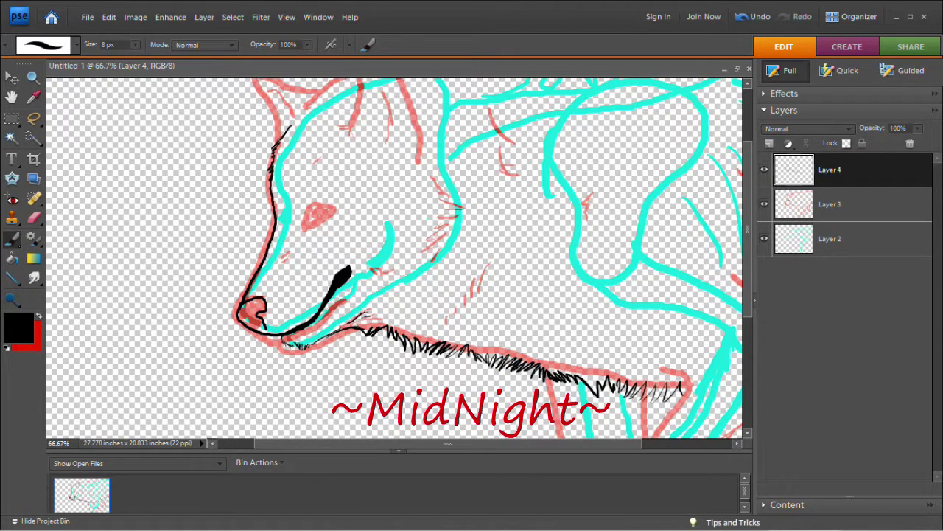
pyautogui.moveTo(765, 201); pyautogui.dragTo(765, 238)
pyautogui.scroll(3, 443, 258)
pyautogui.click(830, 239)
pyautogui.click(918, 128)
pyautogui.moveTo(918, 142)
pyautogui.mouseDown()
pyautogui.moveTo(857, 142)
pyautogui.moveTo(833, 164)
pyautogui.mouseUp()
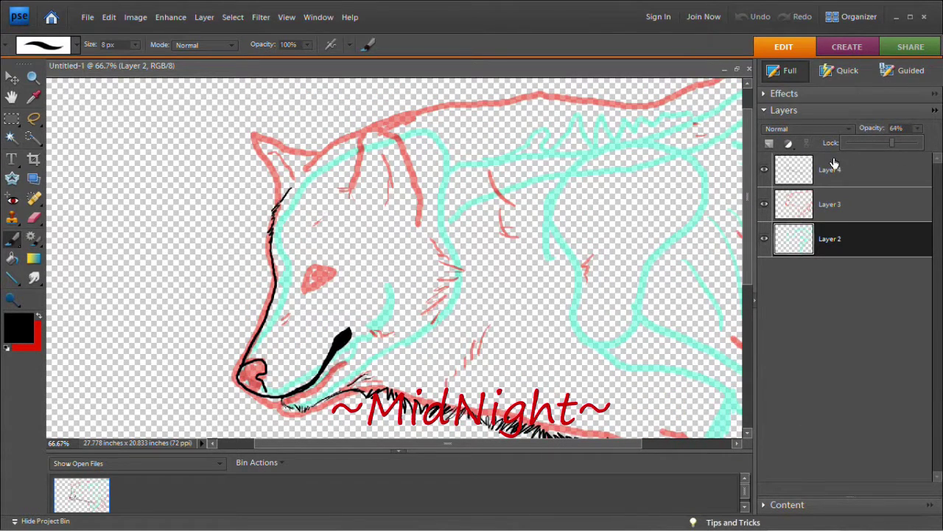
pyautogui.click(833, 167)
# At 100% zoom, outline the wolf's far ear in black with fur hatching inside
pyautogui.click(833, 506)
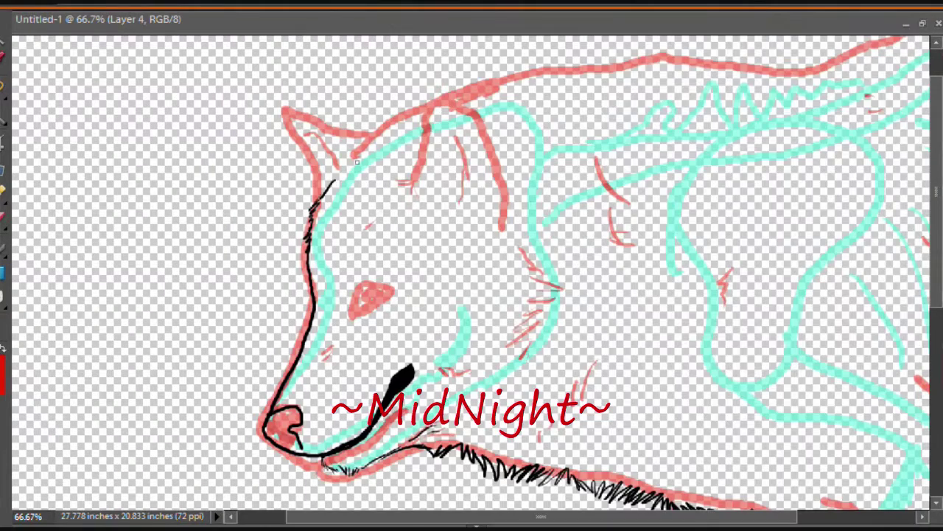
pyautogui.hotkey('ctrl', '+')
pyautogui.moveTo(592, 273)
pyautogui.mouseDown()
pyautogui.moveTo(582, 188)
pyautogui.moveTo(472, 177)
pyautogui.moveTo(458, 208)
pyautogui.mouseUp()
pyautogui.hotkey('ctrl', 'z')
pyautogui.moveTo(527, 180); pyautogui.dragTo(504, 195)
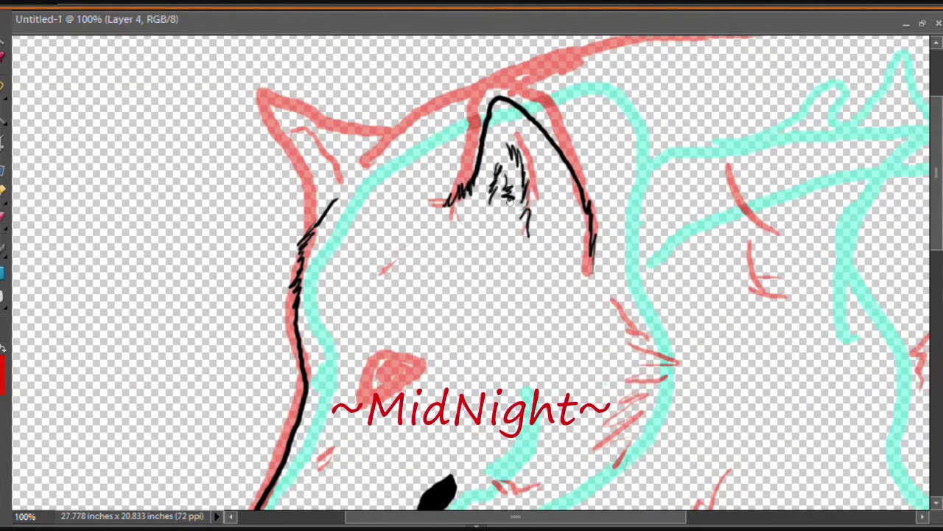
# Trace the near ear's outline in black
pyautogui.moveTo(366, 125); pyautogui.dragTo(309, 196)
pyautogui.hotkey('ctrl', 'z')
pyautogui.moveTo(387, 131); pyautogui.dragTo(318, 209)
pyautogui.moveTo(935, 160); pyautogui.dragTo(930, 230)
pyautogui.moveTo(397, 189); pyautogui.dragTo(397, 190)
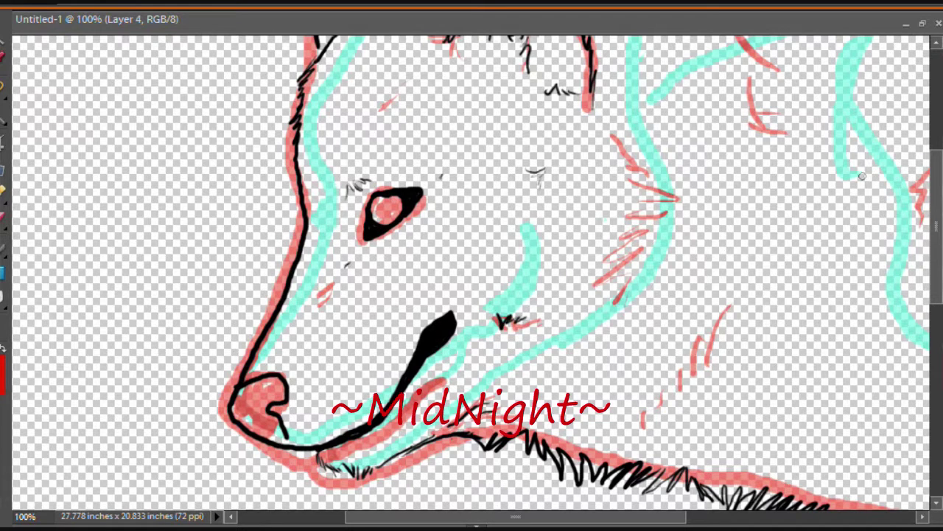
pyautogui.scroll(2, 861, 175)
# Ink the fur and leg lines in black, with hatching along the legs
pyautogui.moveTo(660, 184); pyautogui.dragTo(643, 298)
pyautogui.moveTo(722, 354); pyautogui.dragTo(695, 402)
pyautogui.moveTo(936, 177); pyautogui.dragTo(938, 102)
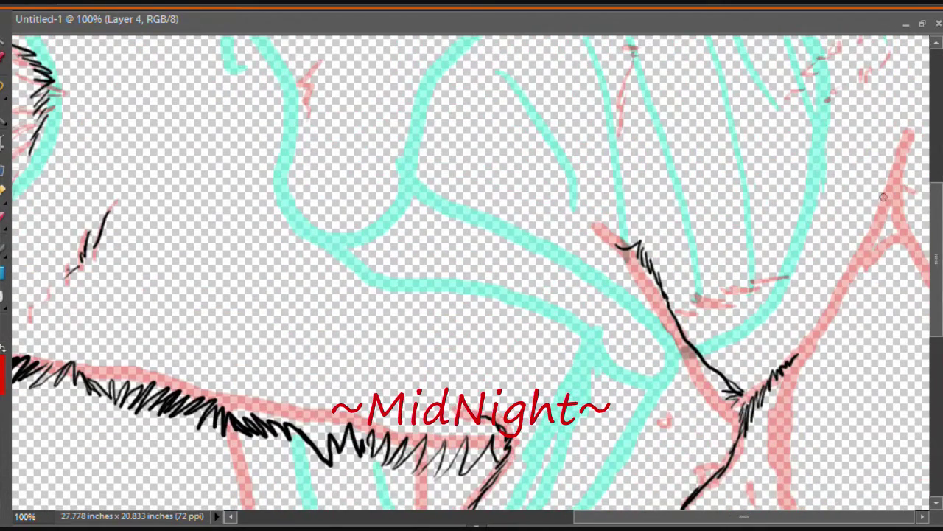
pyautogui.moveTo(744, 428)
pyautogui.mouseDown()
pyautogui.moveTo(892, 199)
pyautogui.moveTo(884, 280)
pyautogui.mouseUp()
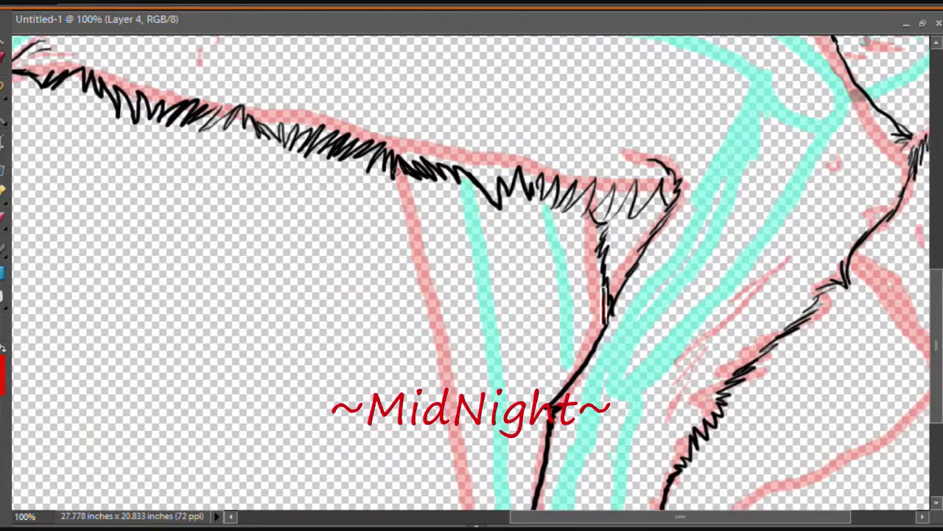
pyautogui.moveTo(395, 172); pyautogui.dragTo(479, 507)
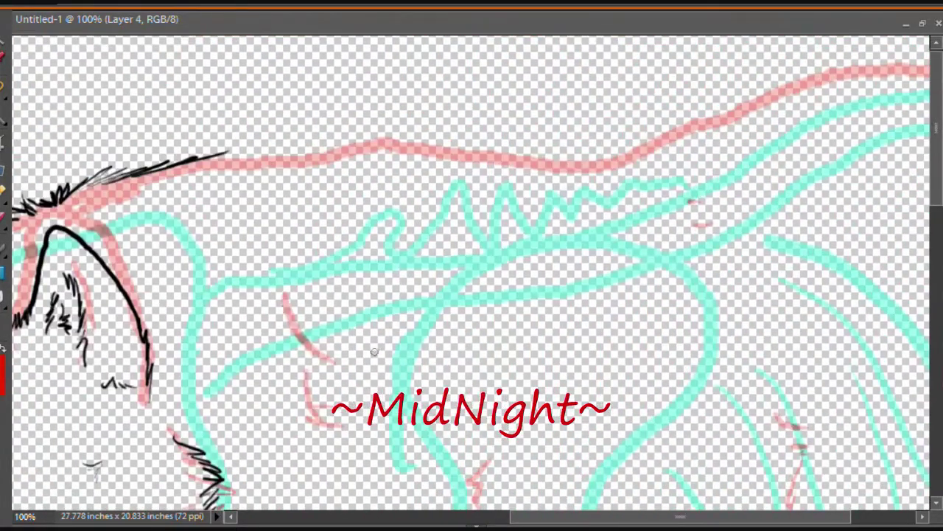
pyautogui.moveTo(285, 306); pyautogui.dragTo(324, 364)
pyautogui.moveTo(782, 133); pyautogui.dragTo(803, 196)
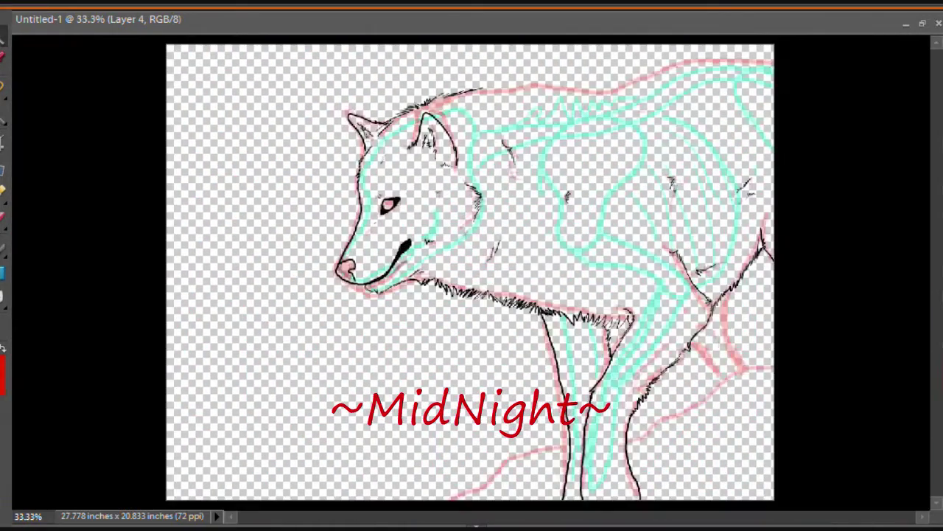
# Lasso the hind-leg lines and reshape them with Free Transform
pyautogui.press('l')
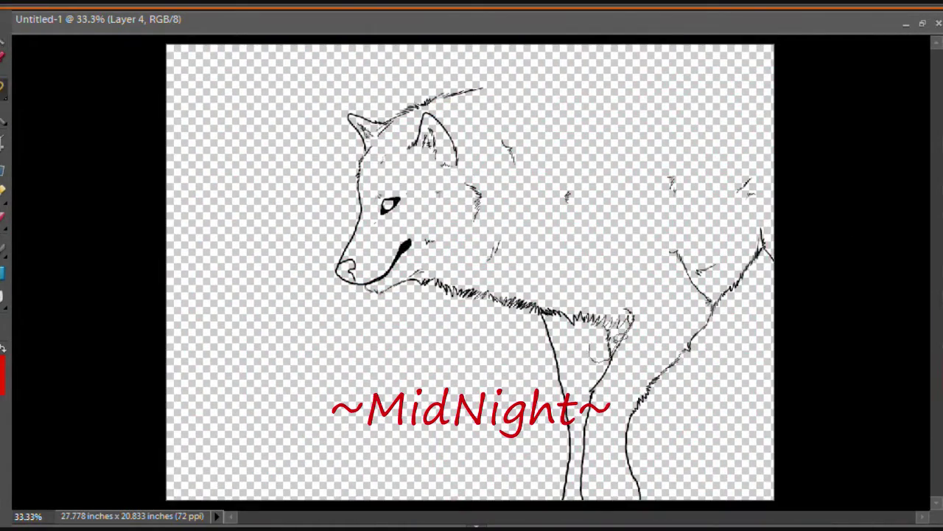
pyautogui.moveTo(619, 324); pyautogui.dragTo(599, 377)
pyautogui.moveTo(656, 262); pyautogui.dragTo(610, 498)
pyautogui.moveTo(656, 243); pyautogui.dragTo(611, 501)
pyautogui.press('Return')
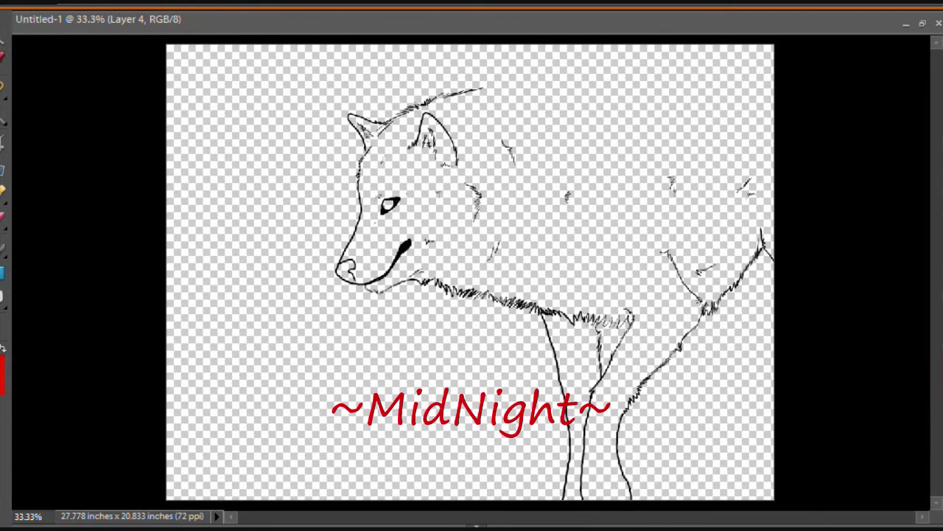
# Ink fur along the wolf's back, erase the nose curl, and redraw a thicker neck line
pyautogui.hotkey('ctrl', '=')
pyautogui.moveTo(339, 124)
pyautogui.mouseDown()
pyautogui.moveTo(472, 117)
pyautogui.moveTo(789, 70)
pyautogui.moveTo(686, 101)
pyautogui.mouseUp()
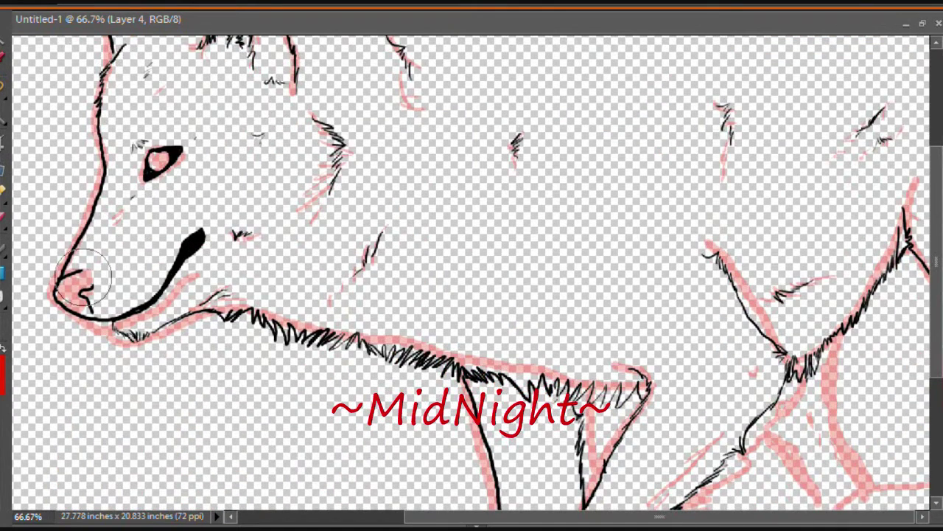
pyautogui.moveTo(83, 277); pyautogui.dragTo(74, 289)
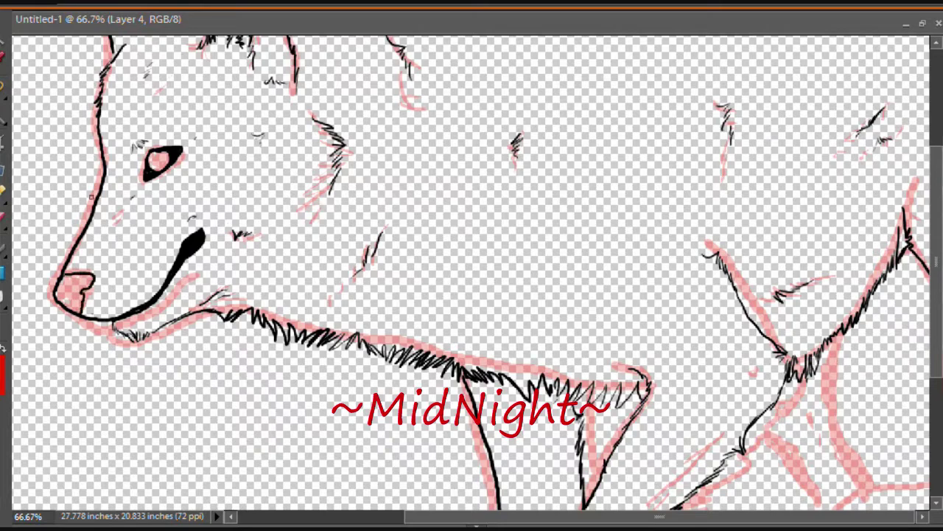
pyautogui.keyDown('alt'); pyautogui.click(268, 163); pyautogui.keyUp('alt')
pyautogui.click(850, 382)
pyautogui.click(849, 382)
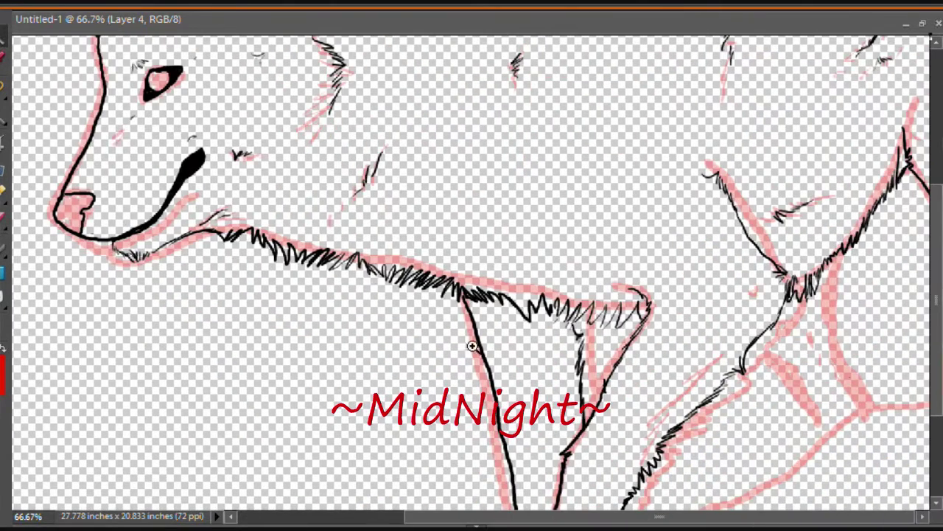
pyautogui.hotkey('ctrl', 'z')
pyautogui.moveTo(759, 345); pyautogui.dragTo(826, 424)
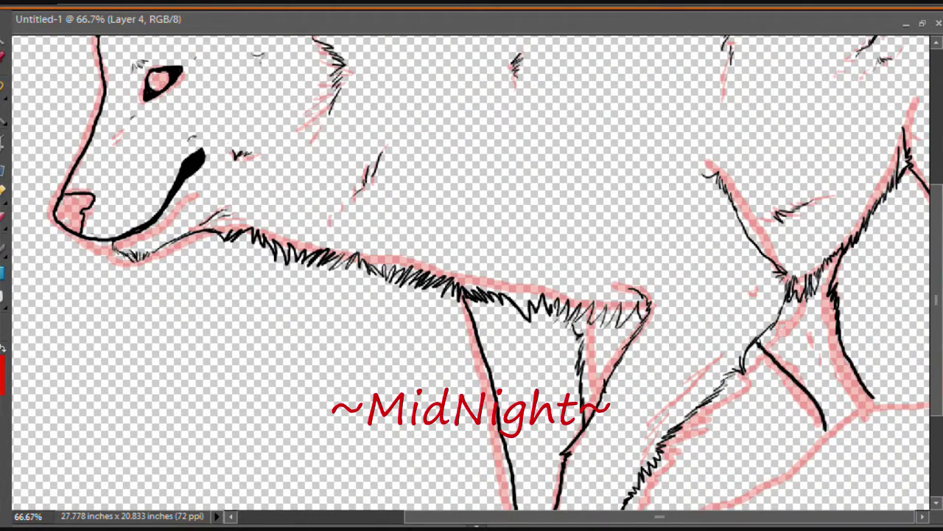
pyautogui.hotkey('ctrl', '-')
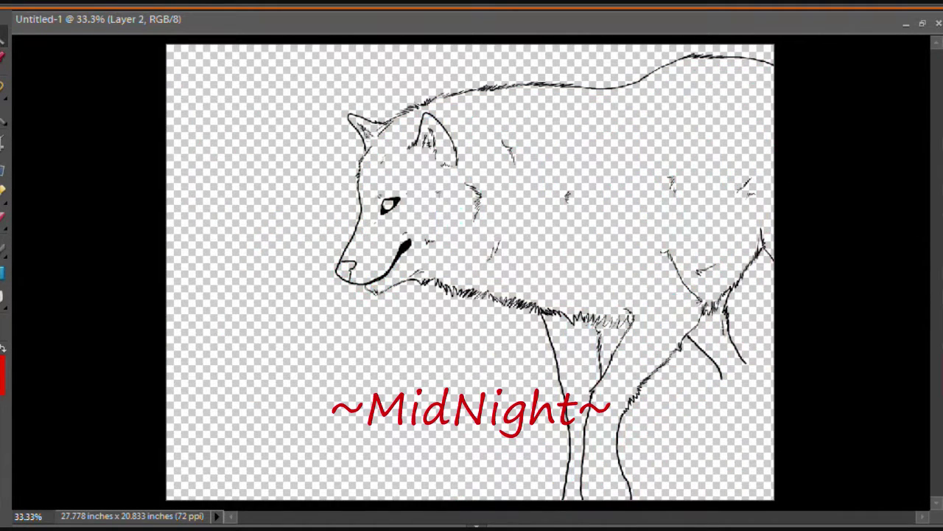
# Paint the wolf's head and body solid black on Layer 5
pyautogui.click(3, 372)
pyautogui.press('Return')
pyautogui.moveTo(389, 169)
pyautogui.mouseDown()
pyautogui.moveTo(396, 146)
pyautogui.moveTo(369, 137)
pyautogui.moveTo(706, 84)
pyautogui.moveTo(526, 242)
pyautogui.moveTo(746, 231)
pyautogui.moveTo(685, 280)
pyautogui.moveTo(597, 472)
pyautogui.moveTo(560, 317)
pyautogui.moveTo(683, 260)
pyautogui.moveTo(434, 266)
pyautogui.moveTo(508, 135)
pyautogui.moveTo(485, 116)
pyautogui.moveTo(387, 298)
pyautogui.moveTo(437, 219)
pyautogui.mouseUp()
# Paint red markings on the legs, back paw, ear, chest and shoulder
pyautogui.click(2, 372)
pyautogui.press('Return')
pyautogui.moveTo(590, 472)
pyautogui.mouseDown()
pyautogui.moveTo(603, 457)
pyautogui.moveTo(612, 390)
pyautogui.moveTo(586, 435)
pyautogui.moveTo(579, 501)
pyautogui.moveTo(575, 443)
pyautogui.mouseUp()
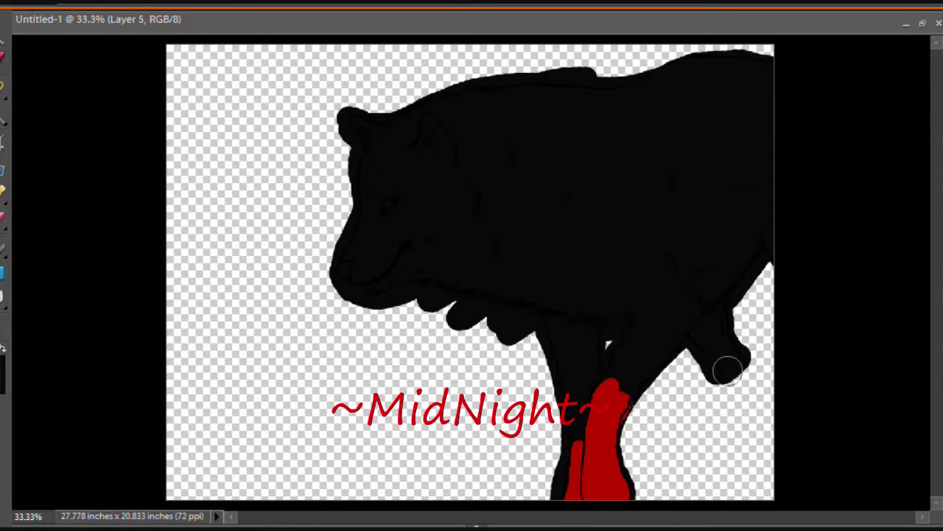
pyautogui.moveTo(730, 365); pyautogui.dragTo(737, 372)
pyautogui.moveTo(427, 136); pyautogui.dragTo(430, 151)
pyautogui.hotkey('ctrl', 'z')
pyautogui.moveTo(367, 141); pyautogui.dragTo(354, 124)
pyautogui.moveTo(459, 283)
pyautogui.mouseDown()
pyautogui.moveTo(542, 284)
pyautogui.moveTo(617, 312)
pyautogui.moveTo(533, 298)
pyautogui.mouseUp()
pyautogui.moveTo(678, 257)
pyautogui.mouseDown()
pyautogui.moveTo(752, 238)
pyautogui.moveTo(695, 280)
pyautogui.moveTo(744, 246)
pyautogui.mouseUp()
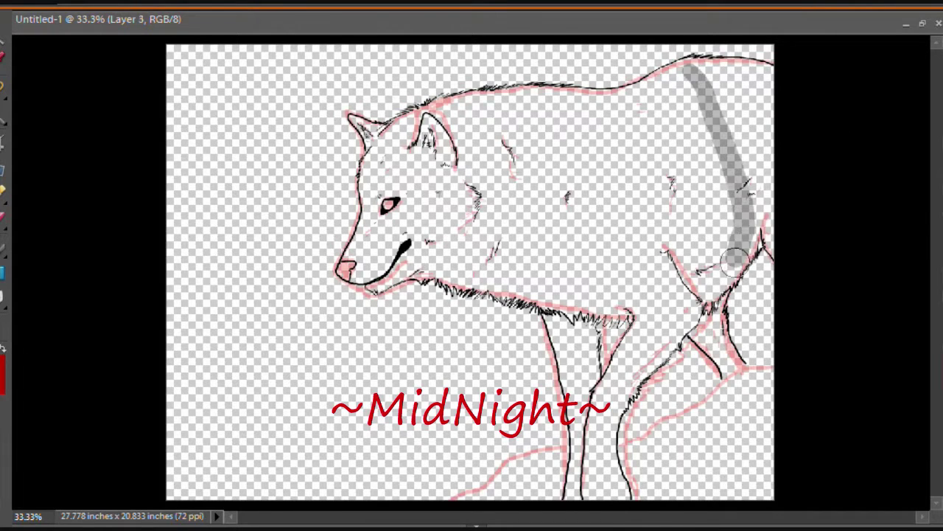
# Shade a grey stripe down the shoulder and outline the tail up to the back in black
pyautogui.moveTo(519, 87); pyautogui.dragTo(507, 345)
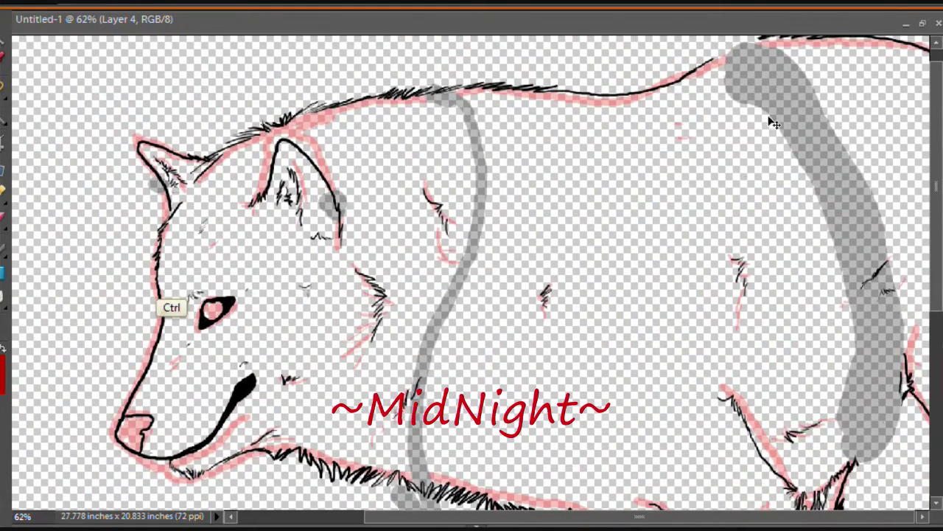
pyautogui.moveTo(726, 53)
pyautogui.mouseDown()
pyautogui.moveTo(709, 63)
pyautogui.moveTo(853, 318)
pyautogui.moveTo(879, 229)
pyautogui.moveTo(767, 44)
pyautogui.mouseUp()
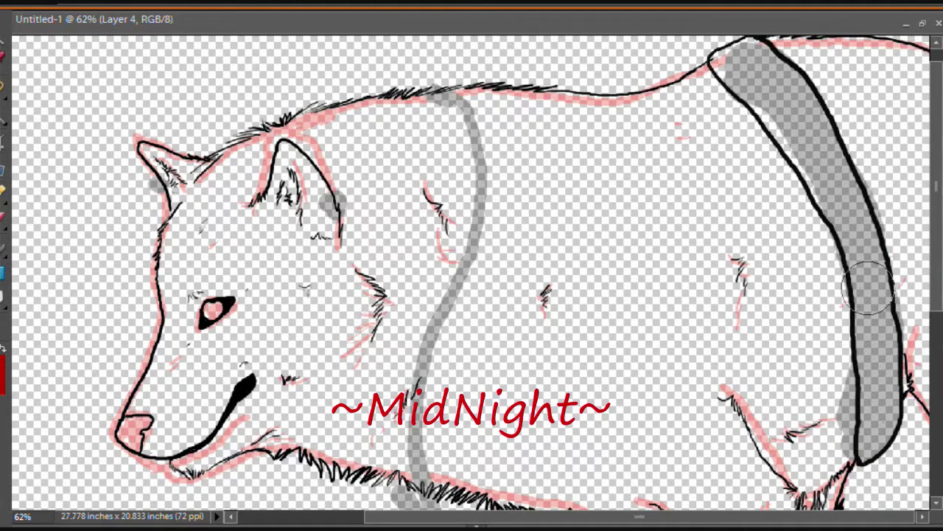
pyautogui.hotkey('ctrl', 'z')
pyautogui.moveTo(878, 223); pyautogui.dragTo(726, 47)
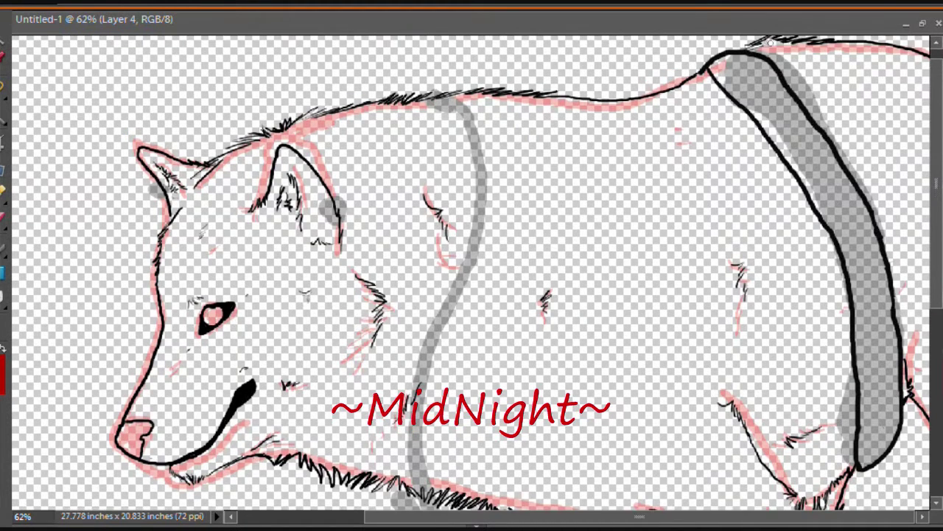
pyautogui.scroll(1, 769, 44)
pyautogui.hotkey('ctrl', 'z')
pyautogui.scroll(-10, 787, 59)
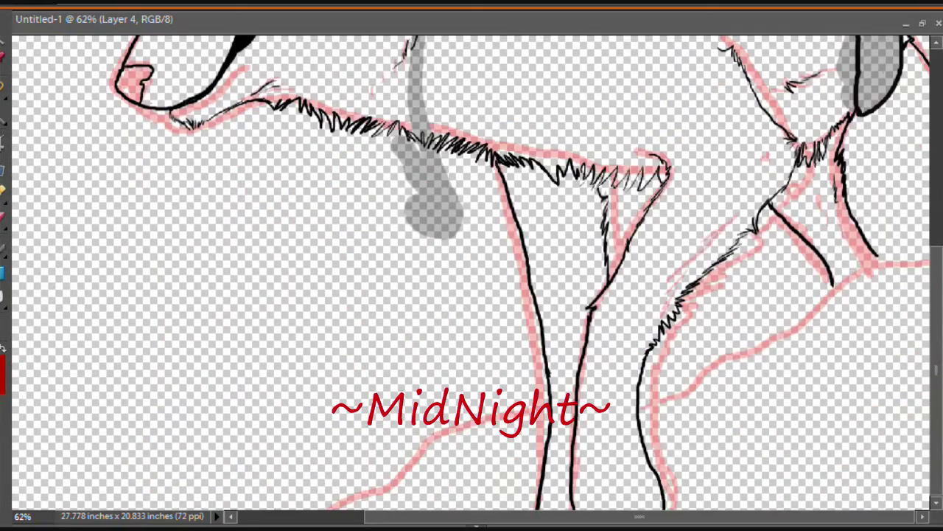
pyautogui.scroll(8, 934, 209)
# Draw the long black contour line down the wolf's shoulder
pyautogui.moveTo(457, 37); pyautogui.dragTo(439, 505)
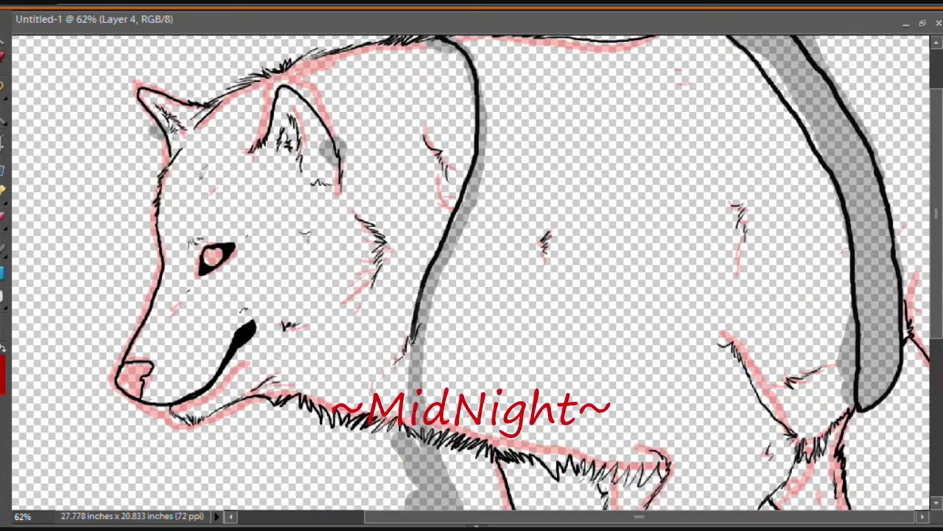
pyautogui.scroll(-4, 438, 442)
pyautogui.scroll(2, 941, 193)
pyautogui.hotkey('ctrl', 'z')
pyautogui.scroll(2, 940, 193)
pyautogui.moveTo(496, 53); pyautogui.dragTo(479, 473)
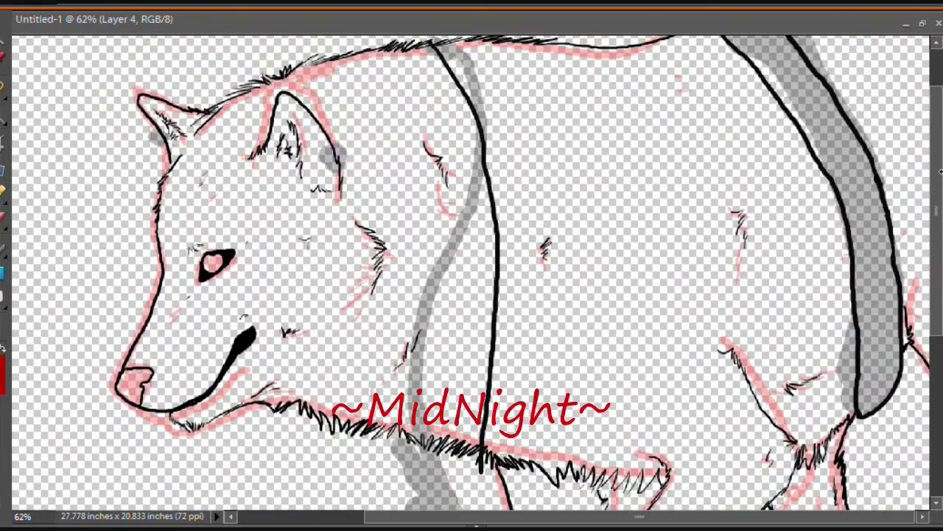
pyautogui.scroll(-5, 479, 474)
pyautogui.scroll(5, 478, 317)
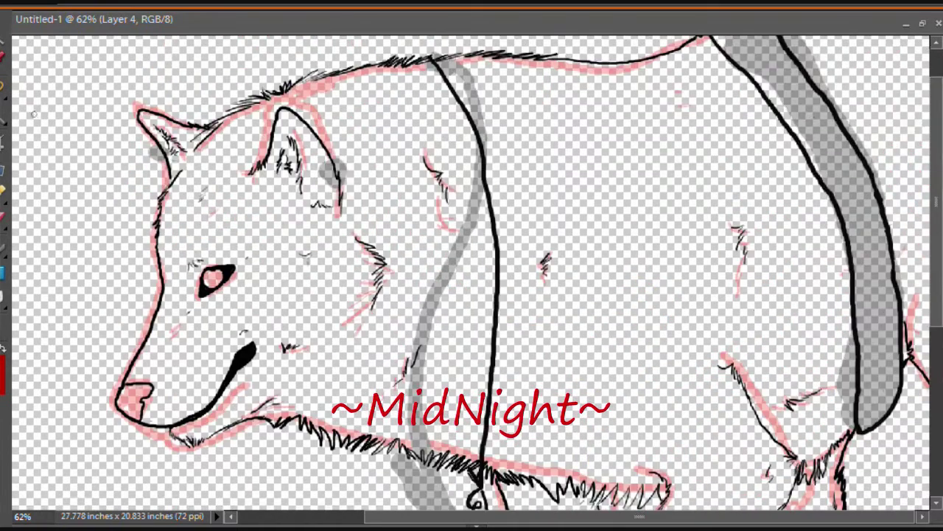
pyautogui.scroll(3, 369, 189)
# Draw a small earring on the wolf's ear at 200% zoom
pyautogui.moveTo(381, 165)
pyautogui.mouseDown()
pyautogui.moveTo(368, 229)
pyautogui.moveTo(377, 210)
pyautogui.mouseUp()
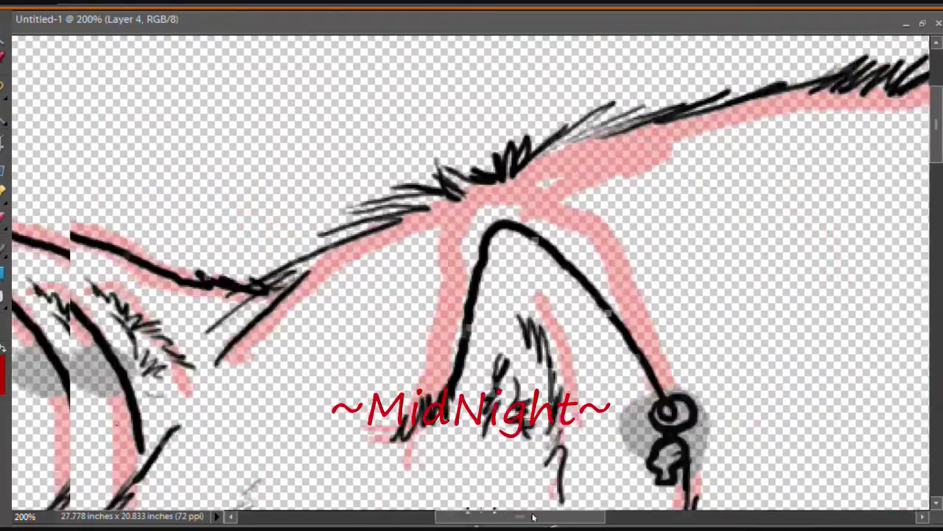
pyautogui.moveTo(158, 84); pyautogui.dragTo(705, 314)
pyautogui.scroll(-2, 705, 314)
pyautogui.scroll(-3, 704, 314)
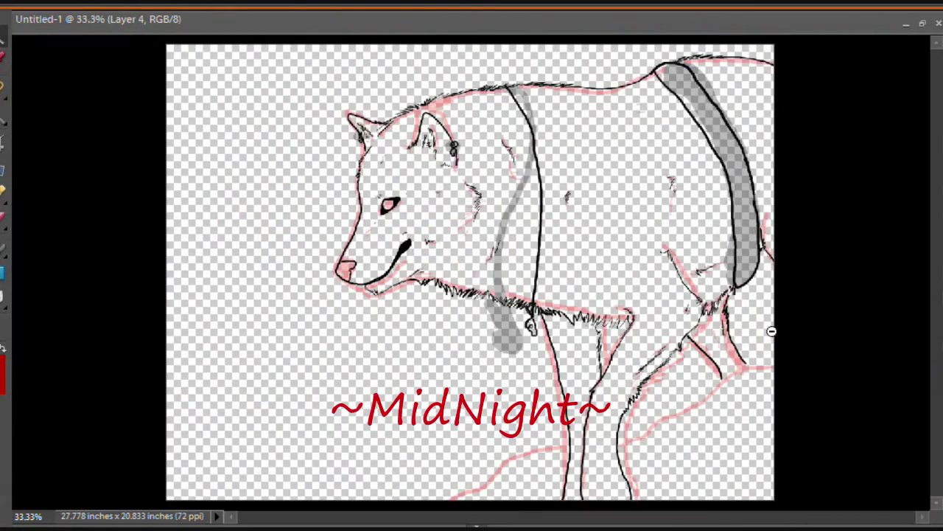
# Select the area around the tail and along the back, then open the Enhance menu's Adjust Color options
pyautogui.scroll(2, 911, 149)
pyautogui.scroll(2, 866, 379)
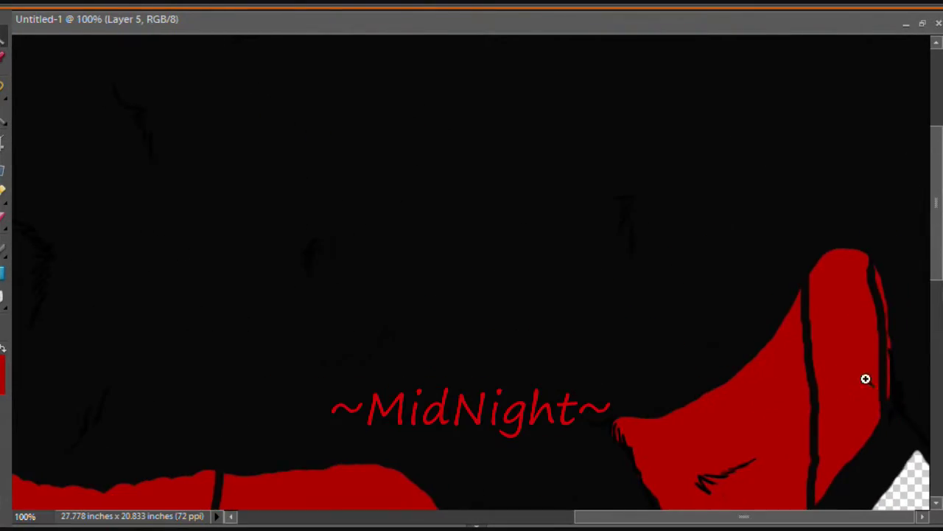
pyautogui.scroll(-2, 829, 229)
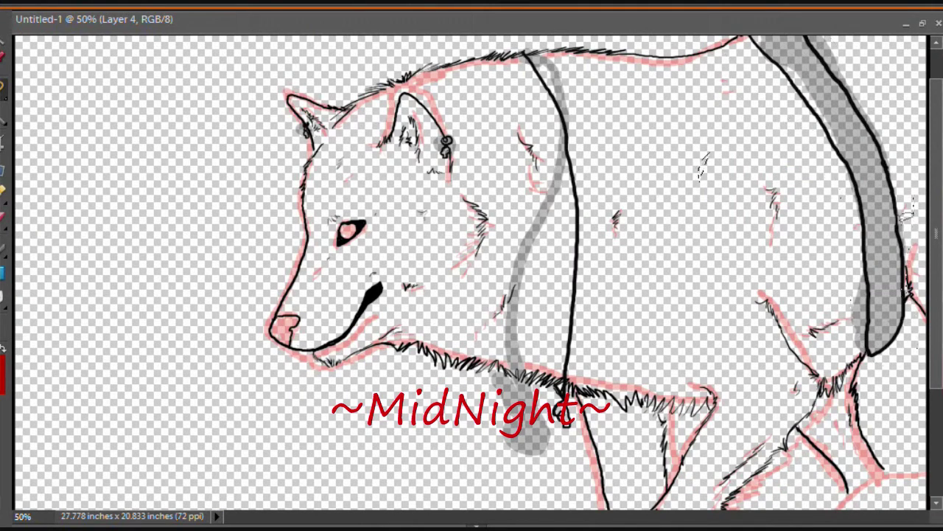
pyautogui.scroll(2, 825, 206)
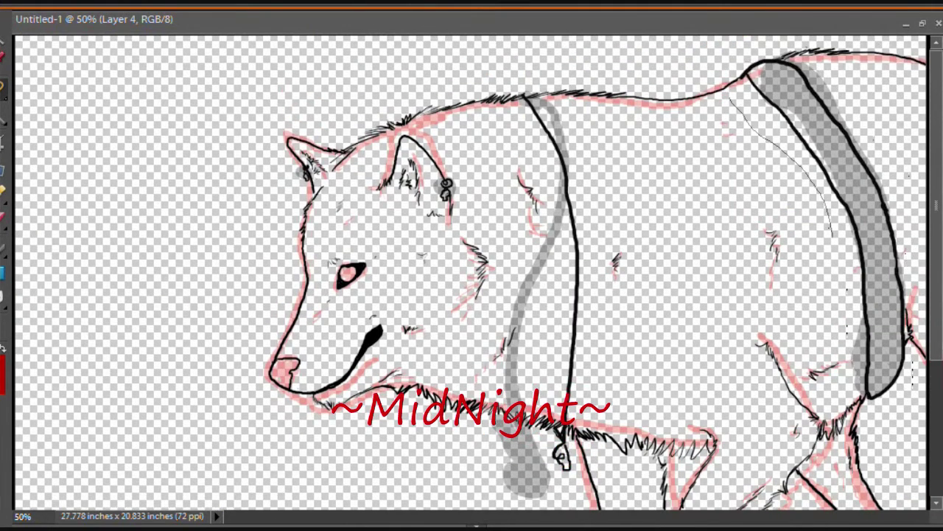
pyautogui.moveTo(831, 197); pyautogui.dragTo(733, 97)
pyautogui.moveTo(521, 96)
pyautogui.mouseDown()
pyautogui.moveTo(619, 194)
pyautogui.moveTo(537, 221)
pyautogui.mouseUp()
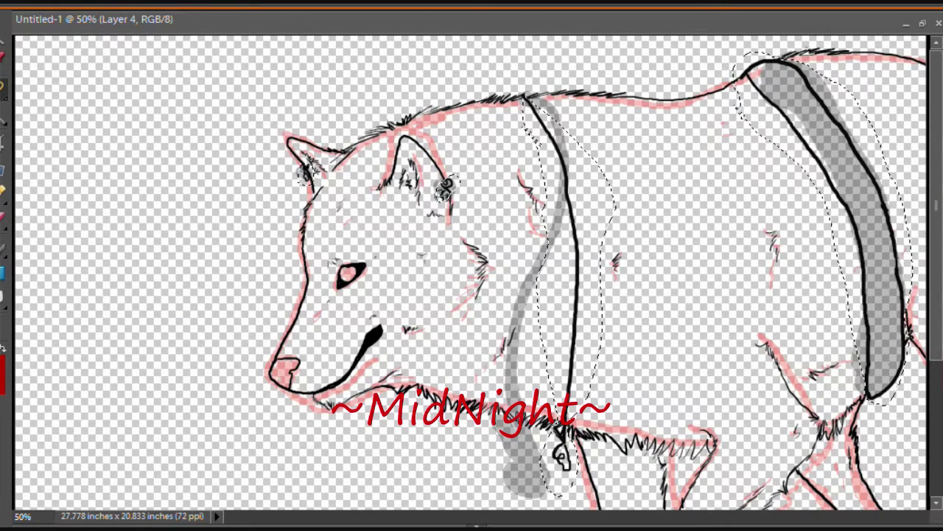
pyautogui.click(171, 3)
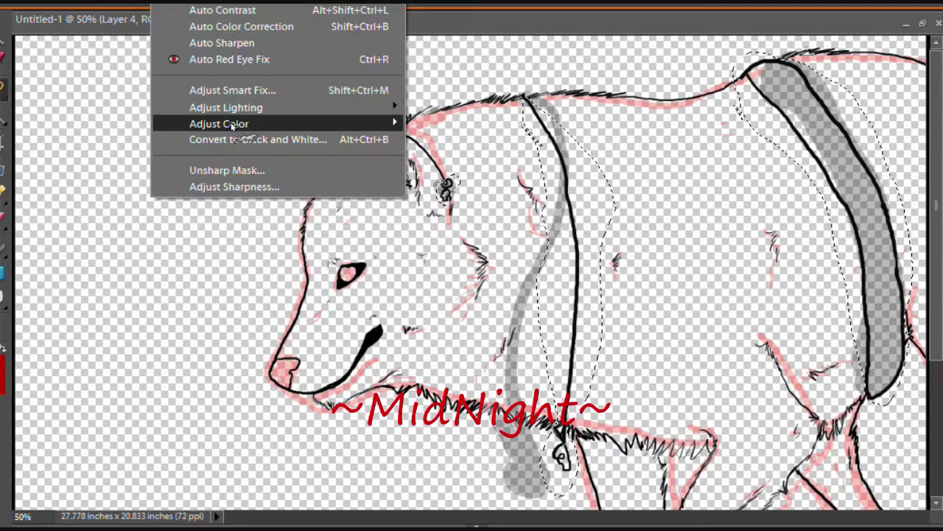
# Recolour the wolf black and red with Hue/Saturation, then deselect
pyautogui.moveTo(219, 123)
pyautogui.click(103, 137)
pyautogui.press('Return')
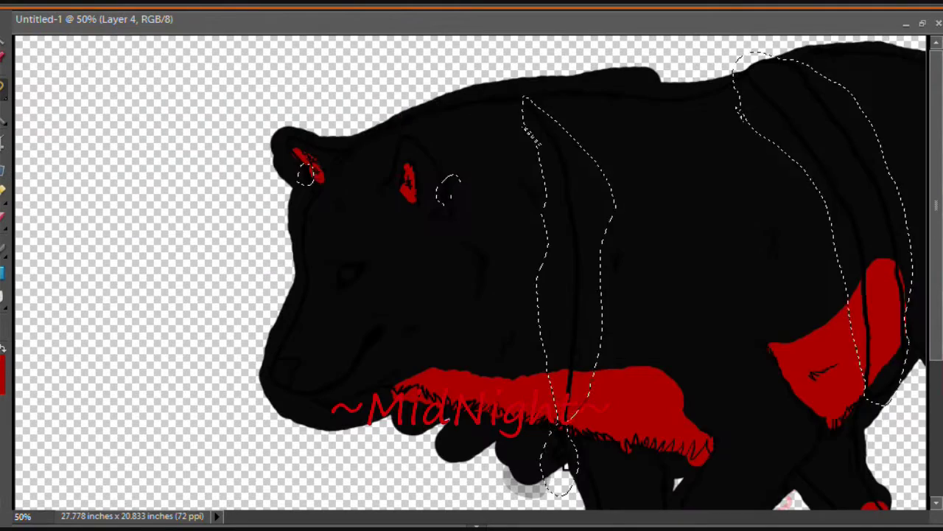
pyautogui.hotkey('ctrl', 'd')
# Erase a strip of Layer 5 fill down the hip and hind leg
pyautogui.moveTo(883, 310)
pyautogui.mouseDown()
pyautogui.moveTo(885, 337)
pyautogui.moveTo(864, 273)
pyautogui.mouseUp()
pyautogui.hotkey('ctrl', 'z')
pyautogui.moveTo(872, 208)
pyautogui.mouseDown()
pyautogui.moveTo(890, 345)
pyautogui.moveTo(884, 392)
pyautogui.mouseUp()
pyautogui.moveTo(753, 72)
pyautogui.mouseDown()
pyautogui.moveTo(775, 76)
pyautogui.moveTo(830, 131)
pyautogui.moveTo(877, 202)
pyautogui.moveTo(885, 250)
pyautogui.mouseUp()
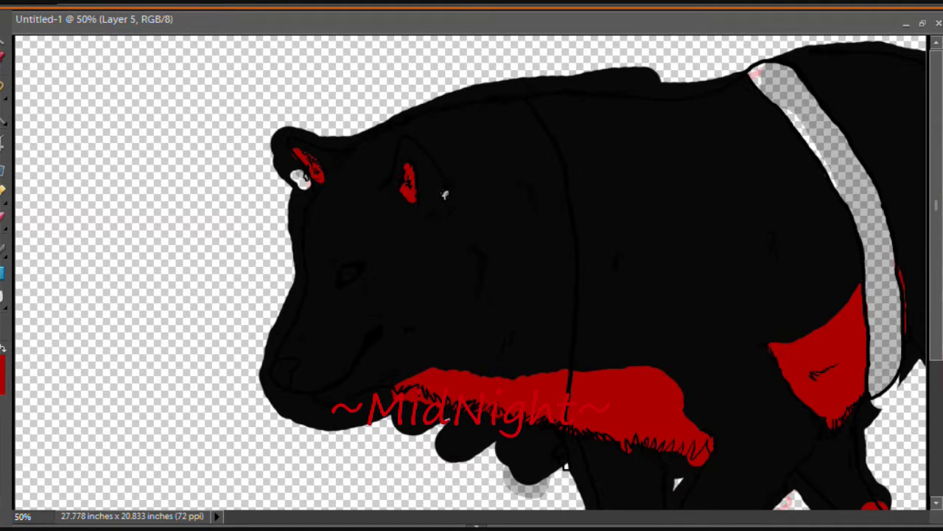
# Zoom in and paint black up the transparent strip on the hindquarters
pyautogui.hotkey('ctrl', '=')
pyautogui.hotkey('ctrl', '=')
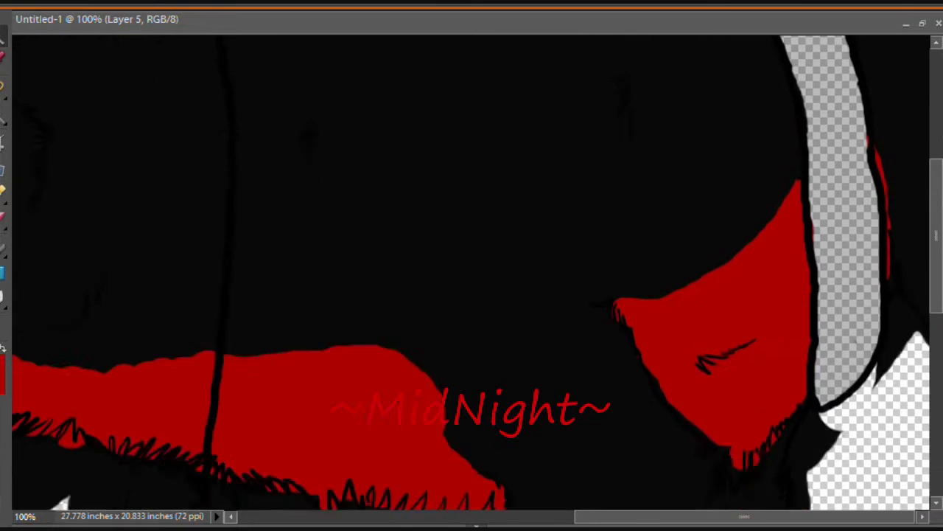
pyautogui.rightClick(3, 251)
pyautogui.click(15, 295)
pyautogui.moveTo(857, 442)
pyautogui.mouseDown()
pyautogui.moveTo(870, 406)
pyautogui.moveTo(859, 233)
pyautogui.moveTo(851, 449)
pyautogui.mouseUp()
pyautogui.scroll(3, 932, 272)
pyautogui.moveTo(859, 358)
pyautogui.mouseDown()
pyautogui.moveTo(838, 257)
pyautogui.moveTo(788, 293)
pyautogui.moveTo(697, 166)
pyautogui.mouseUp()
pyautogui.scroll(4, 833, 262)
pyautogui.moveTo(796, 333)
pyautogui.mouseDown()
pyautogui.moveTo(636, 118)
pyautogui.moveTo(704, 166)
pyautogui.mouseUp()
pyautogui.moveTo(747, 238); pyautogui.dragTo(608, 100)
# Paint a red stripe down the flank and Paint Bucket fill the hip patch red
pyautogui.press('x')
pyautogui.moveTo(593, 107)
pyautogui.mouseDown()
pyautogui.moveTo(684, 221)
pyautogui.moveTo(684, 86)
pyautogui.moveTo(814, 384)
pyautogui.mouseUp()
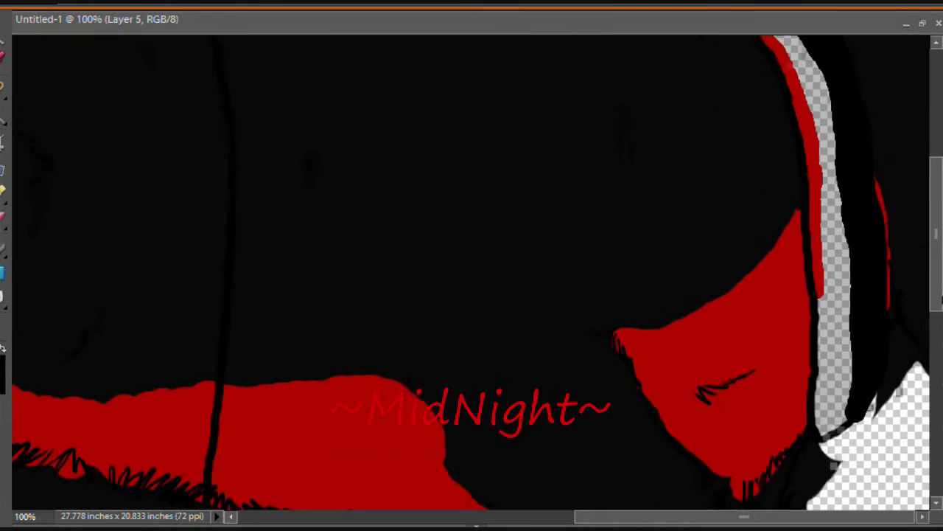
pyautogui.moveTo(814, 384); pyautogui.dragTo(941, 154)
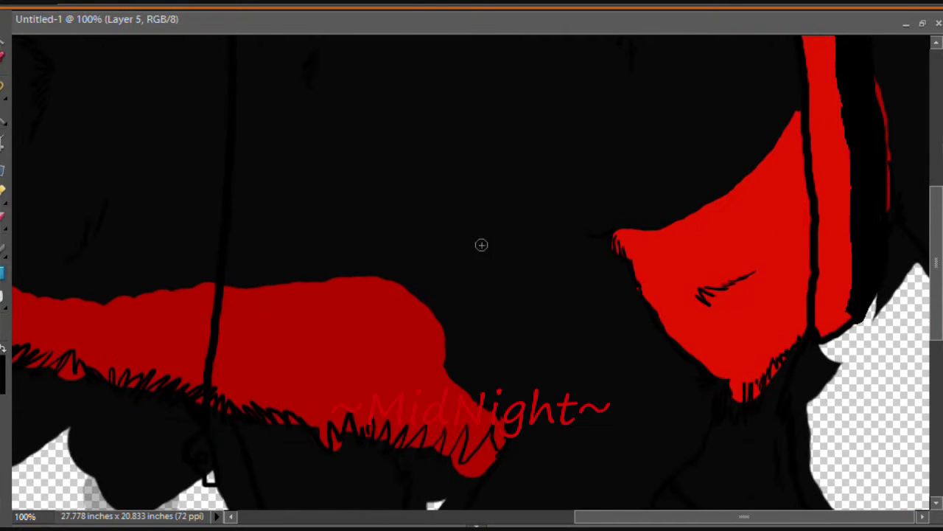
pyautogui.moveTo(789, 173)
pyautogui.mouseDown()
pyautogui.moveTo(802, 227)
pyautogui.moveTo(793, 117)
pyautogui.mouseUp()
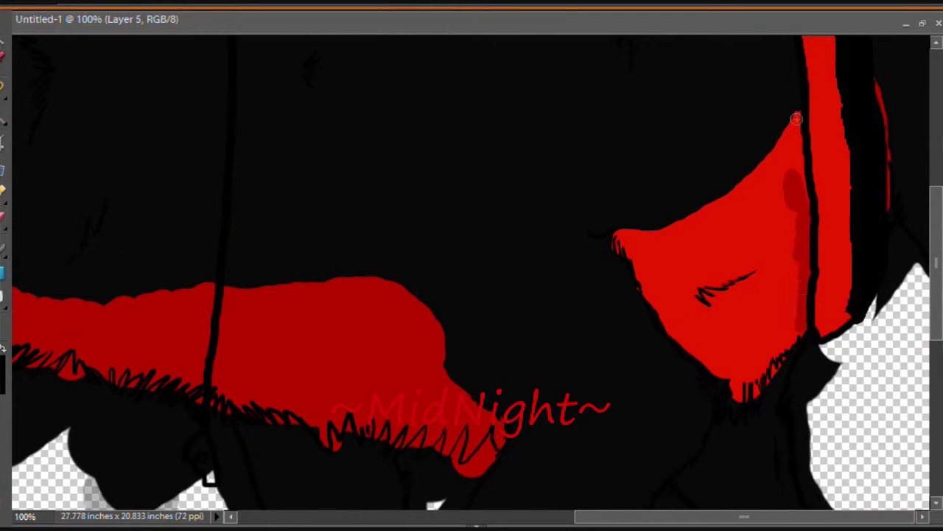
pyautogui.press('k')
pyautogui.click(744, 155)
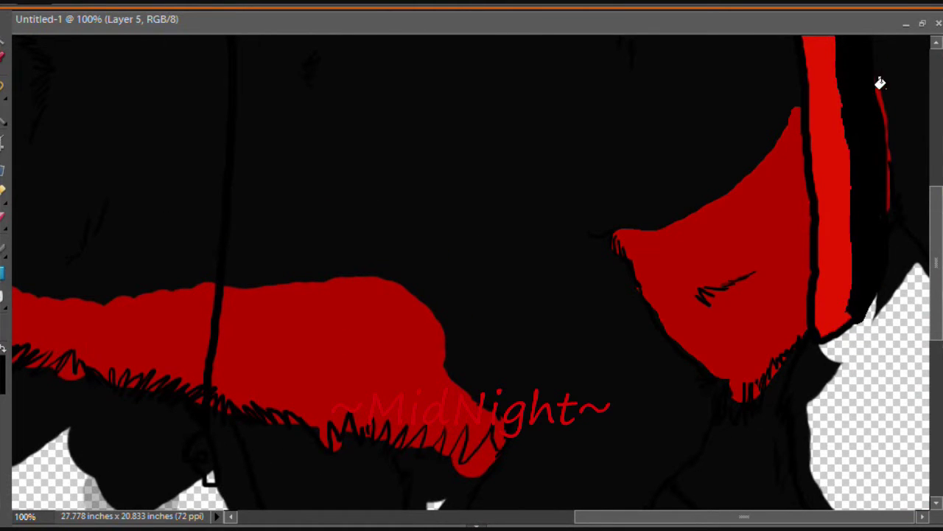
pyautogui.hotkey('ctrl', '-')
pyautogui.hotkey('ctrl', '-')
pyautogui.hotkey('ctrl', '-')
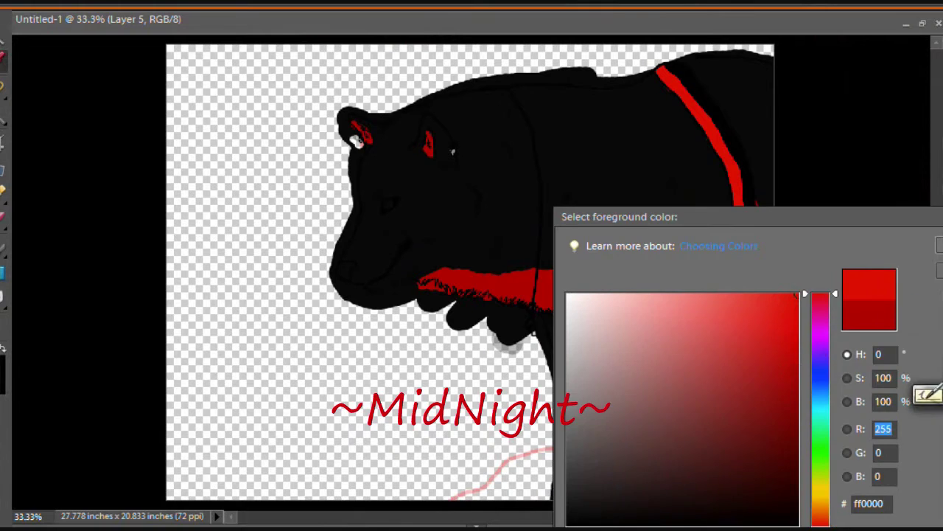
pyautogui.press('Return')
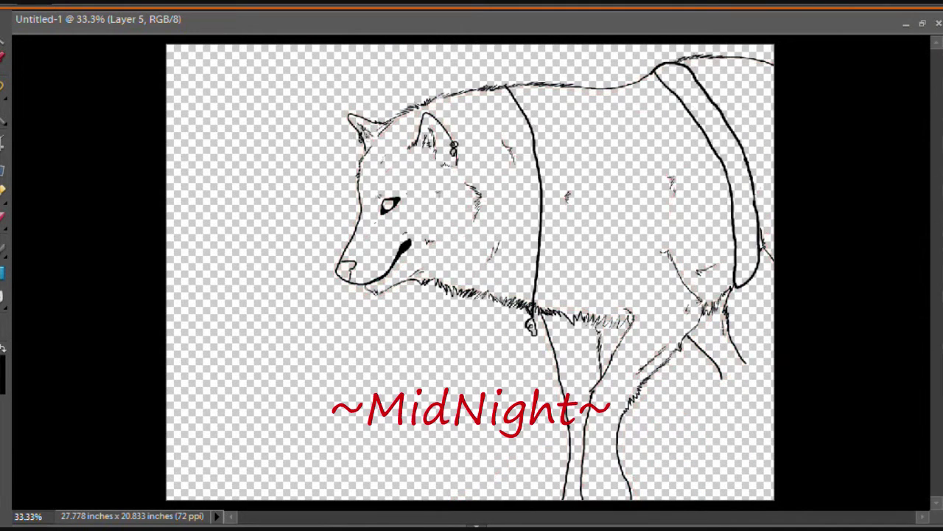
# Erase the back line past the shoulder, then add a black curve and red stroke above the back
pyautogui.press('e')
pyautogui.moveTo(609, 78); pyautogui.dragTo(775, 65)
pyautogui.rightClick(4, 214)
pyautogui.click(29, 248)
pyautogui.moveTo(542, 46); pyautogui.dragTo(571, 86)
pyautogui.hotkey('ctrl', 'z')
pyautogui.moveTo(579, 52); pyautogui.dragTo(774, 85)
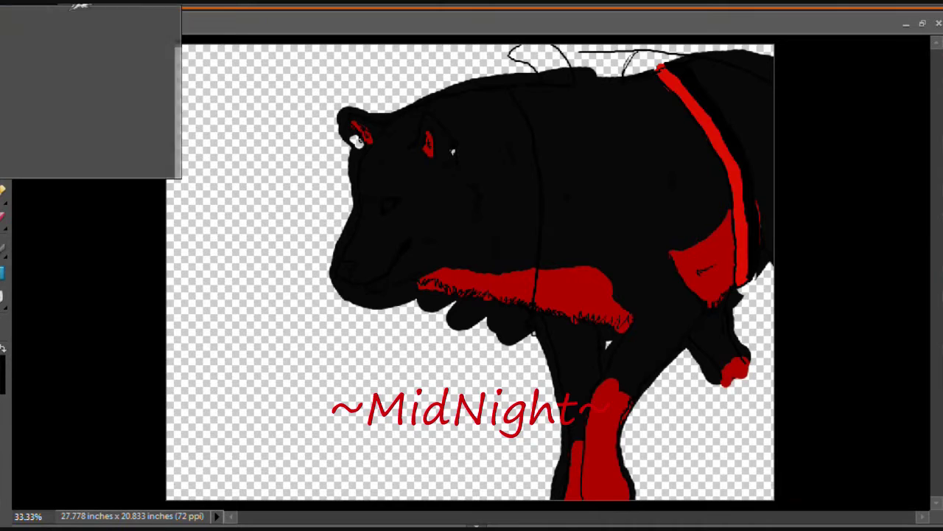
pyautogui.moveTo(559, 74)
pyautogui.mouseDown()
pyautogui.moveTo(576, 75)
pyautogui.moveTo(516, 56)
pyautogui.moveTo(582, 81)
pyautogui.moveTo(627, 83)
pyautogui.moveTo(590, 59)
pyautogui.moveTo(767, 47)
pyautogui.moveTo(752, 59)
pyautogui.moveTo(641, 53)
pyautogui.mouseUp()
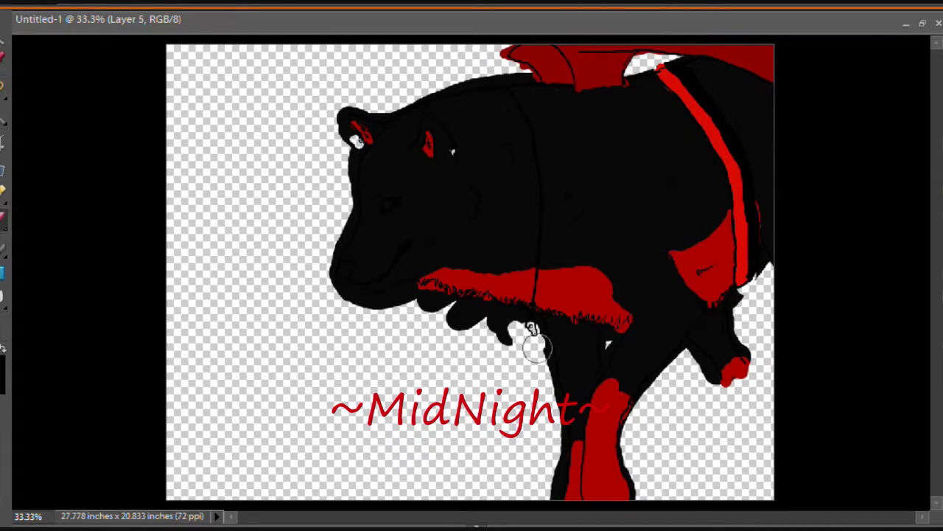
# Erase the black lumps under the chin and leg, and smooth the back and head outline
pyautogui.moveTo(528, 328); pyautogui.dragTo(319, 280)
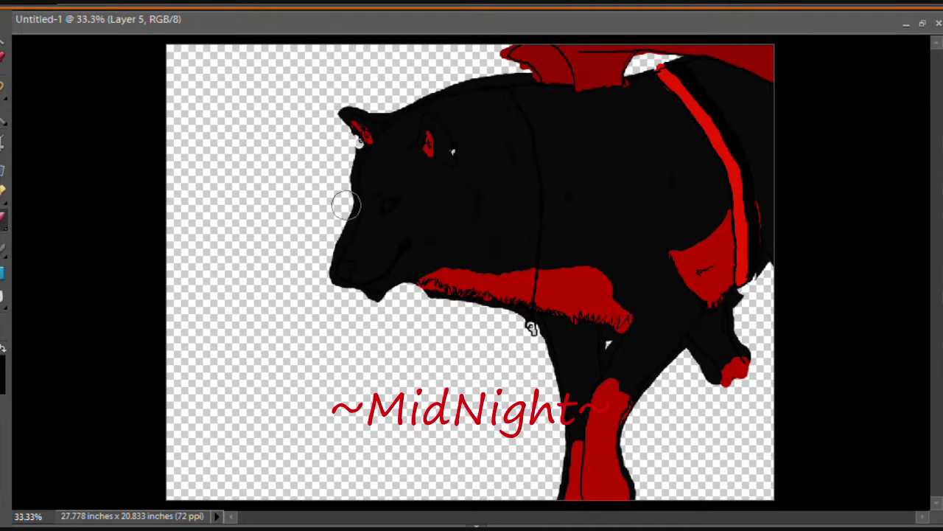
pyautogui.moveTo(739, 314); pyautogui.dragTo(699, 372)
pyautogui.moveTo(522, 72)
pyautogui.mouseDown()
pyautogui.moveTo(351, 108)
pyautogui.moveTo(319, 137)
pyautogui.mouseUp()
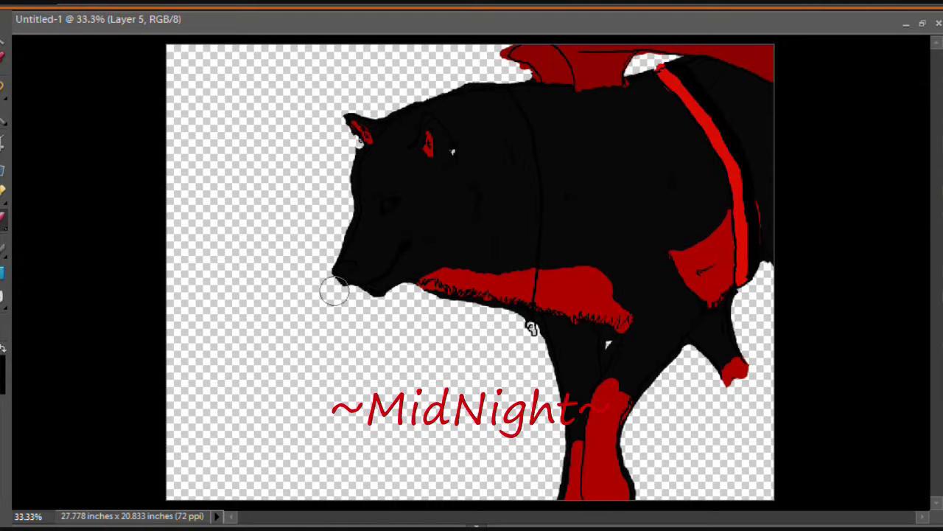
pyautogui.moveTo(636, 71); pyautogui.dragTo(531, 75)
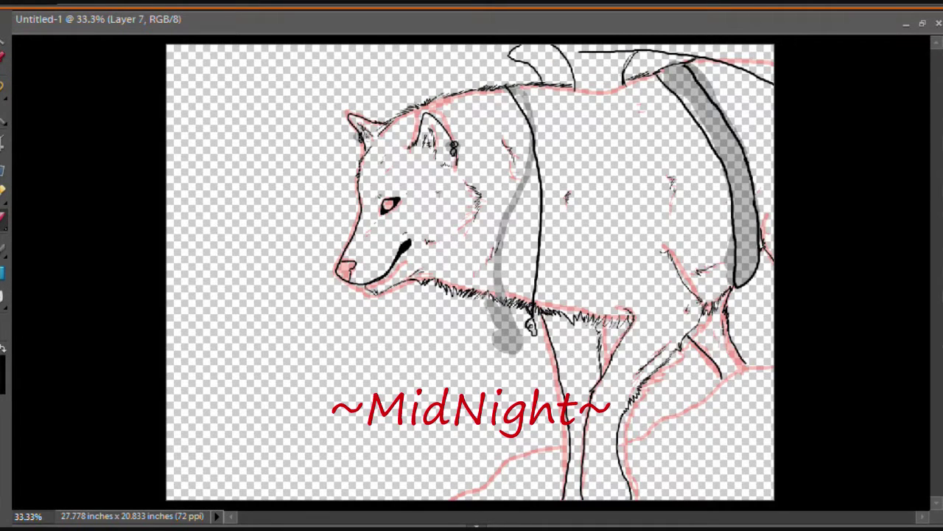
# Set the foreground colour to dark brown 402c22
pyautogui.click(2, 216)
pyautogui.click(819, 510)
pyautogui.click(676, 467)
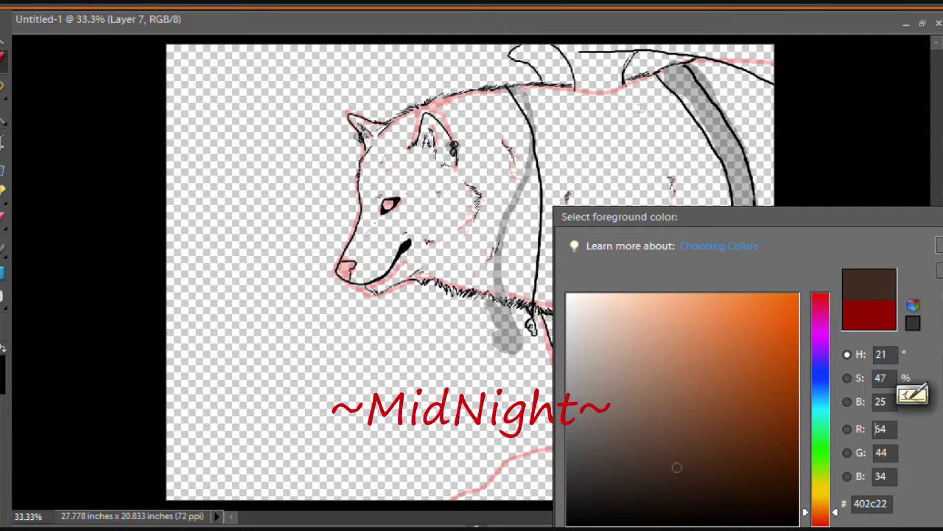
pyautogui.click(939, 246)
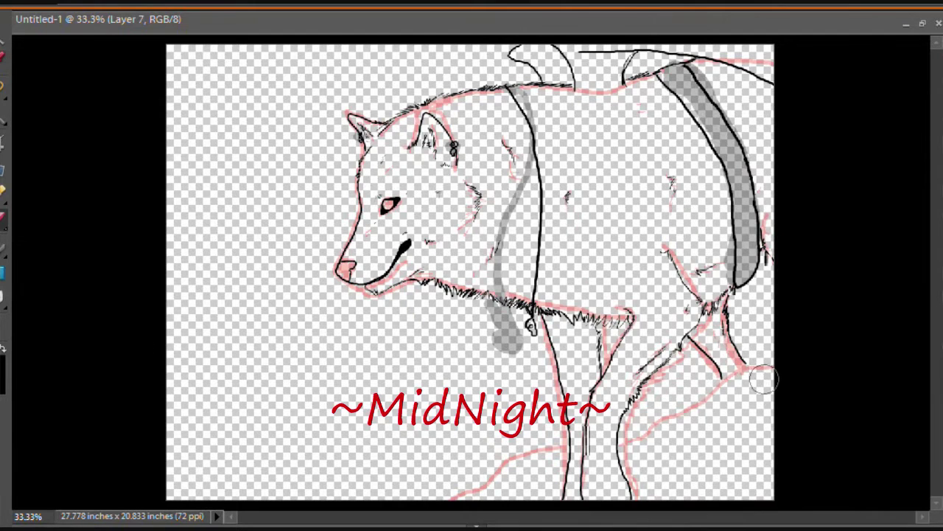
# Paint a dark brown rock patch beneath the wolf's feet in the lower right
pyautogui.moveTo(719, 389)
pyautogui.mouseDown()
pyautogui.moveTo(768, 366)
pyautogui.moveTo(472, 497)
pyautogui.mouseUp()
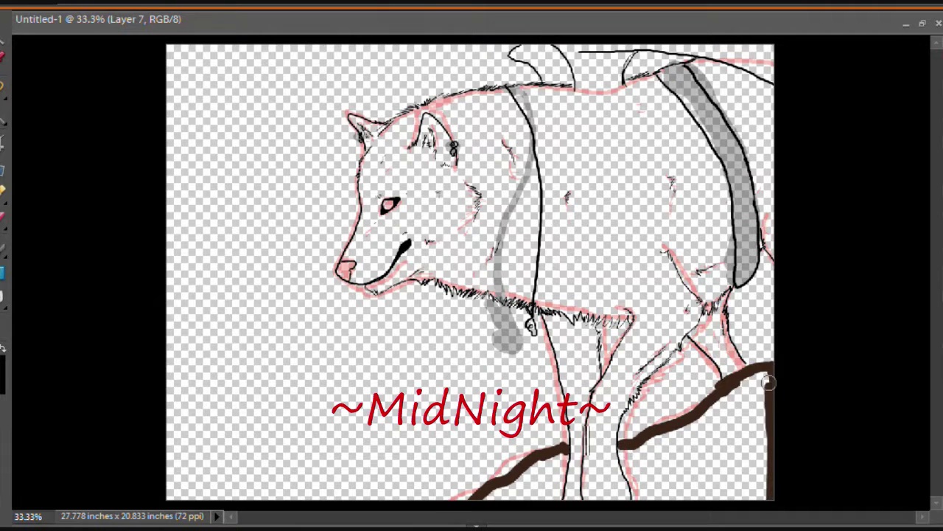
pyautogui.moveTo(770, 437); pyautogui.dragTo(733, 494)
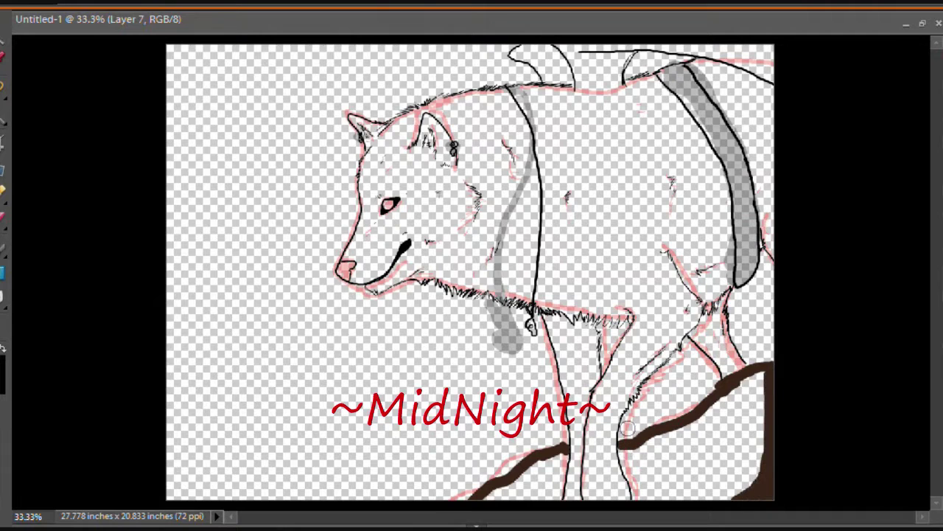
pyautogui.moveTo(619, 446); pyautogui.dragTo(692, 490)
pyautogui.moveTo(564, 455); pyautogui.dragTo(560, 500)
pyautogui.moveTo(759, 380)
pyautogui.mouseDown()
pyautogui.moveTo(738, 413)
pyautogui.moveTo(739, 434)
pyautogui.moveTo(646, 446)
pyautogui.moveTo(689, 471)
pyautogui.mouseUp()
pyautogui.moveTo(557, 454); pyautogui.dragTo(509, 497)
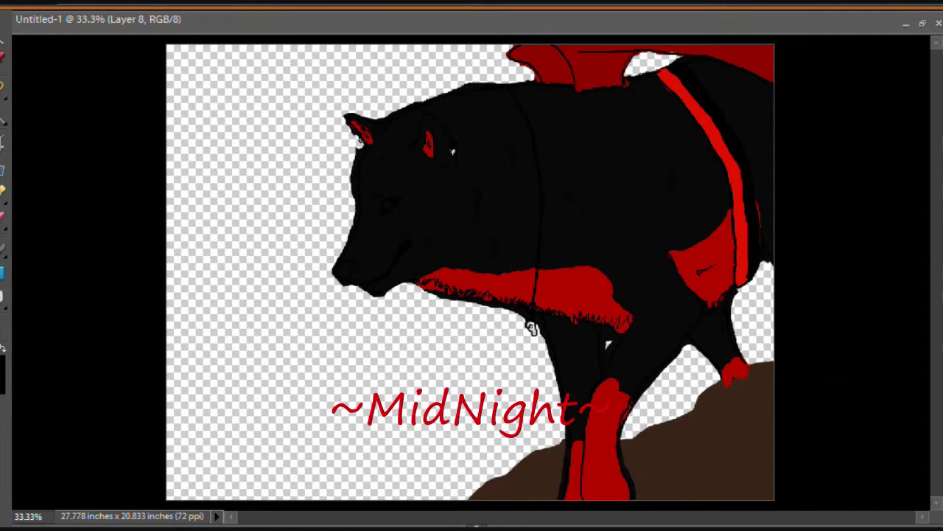
# Choose a soft brush and paint black over the red shoulder, hind foot and front leg
pyautogui.click(3, 372)
pyautogui.press('Escape')
pyautogui.click(67, 12)
pyautogui.doubleClick(66, 136)
pyautogui.moveTo(682, 265)
pyautogui.mouseDown()
pyautogui.moveTo(700, 291)
pyautogui.moveTo(687, 273)
pyautogui.moveTo(727, 238)
pyautogui.moveTo(737, 273)
pyautogui.mouseUp()
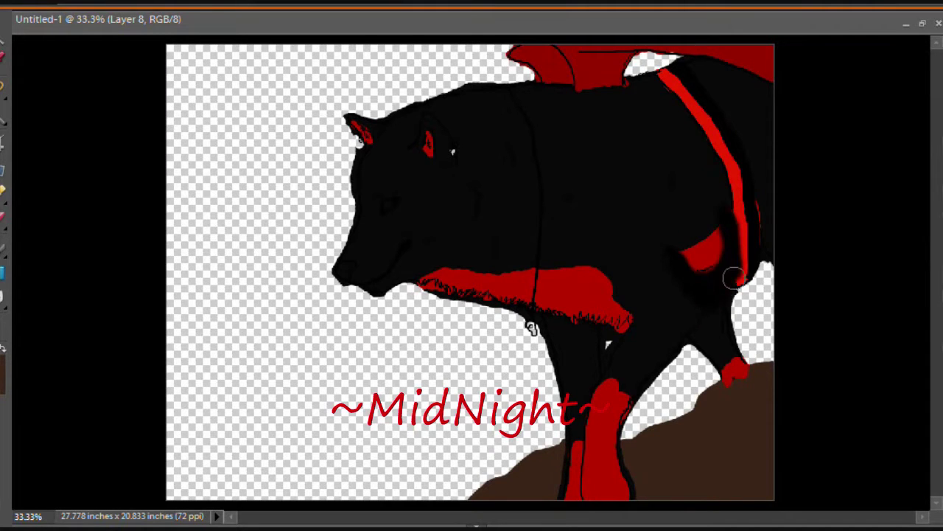
pyautogui.moveTo(714, 307); pyautogui.dragTo(737, 364)
pyautogui.moveTo(682, 336)
pyautogui.mouseDown()
pyautogui.moveTo(661, 358)
pyautogui.moveTo(628, 487)
pyautogui.mouseUp()
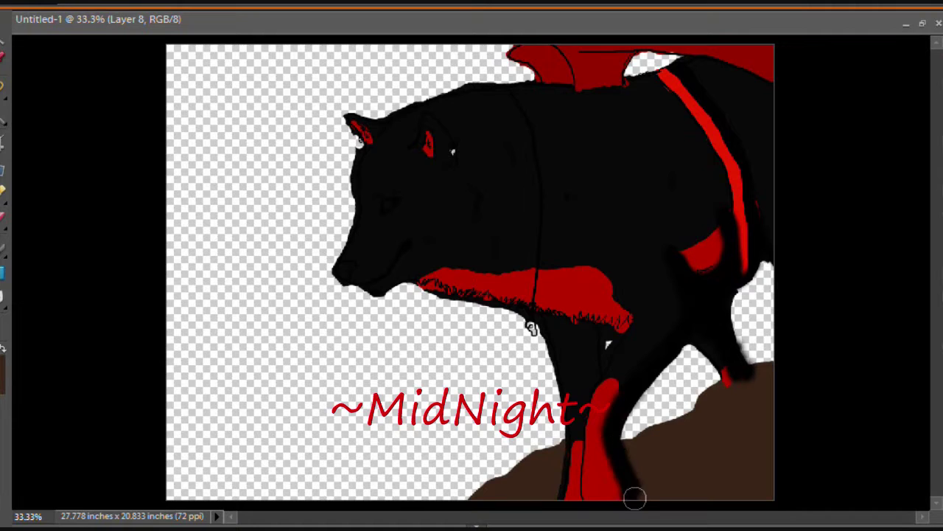
pyautogui.moveTo(611, 268)
pyautogui.mouseDown()
pyautogui.moveTo(605, 302)
pyautogui.moveTo(604, 275)
pyautogui.moveTo(577, 310)
pyautogui.moveTo(543, 299)
pyautogui.moveTo(608, 270)
pyautogui.moveTo(606, 296)
pyautogui.mouseUp()
# Paint black over the red shapes above the back, the shoulder patch and the chest edges
pyautogui.moveTo(703, 59)
pyautogui.mouseDown()
pyautogui.moveTo(716, 67)
pyautogui.moveTo(607, 61)
pyautogui.mouseUp()
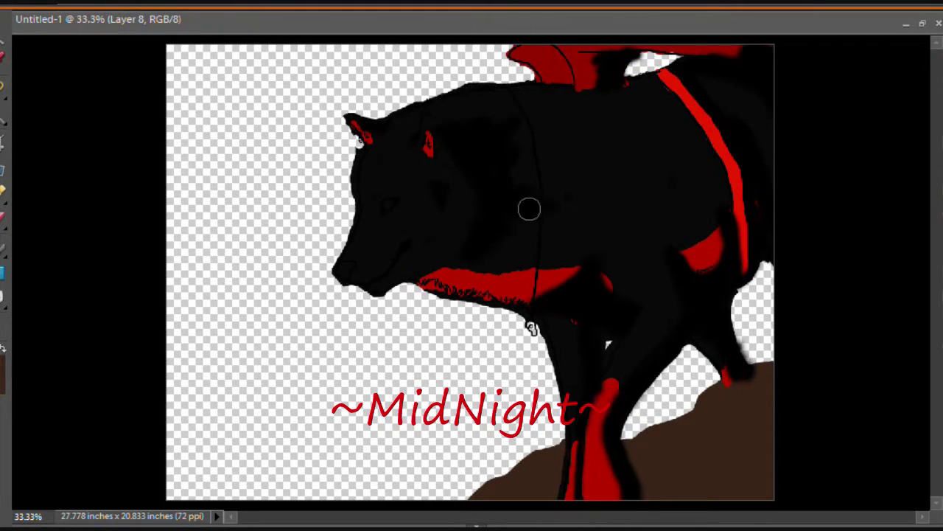
pyautogui.moveTo(648, 182); pyautogui.dragTo(725, 217)
pyautogui.moveTo(561, 59); pyautogui.dragTo(567, 76)
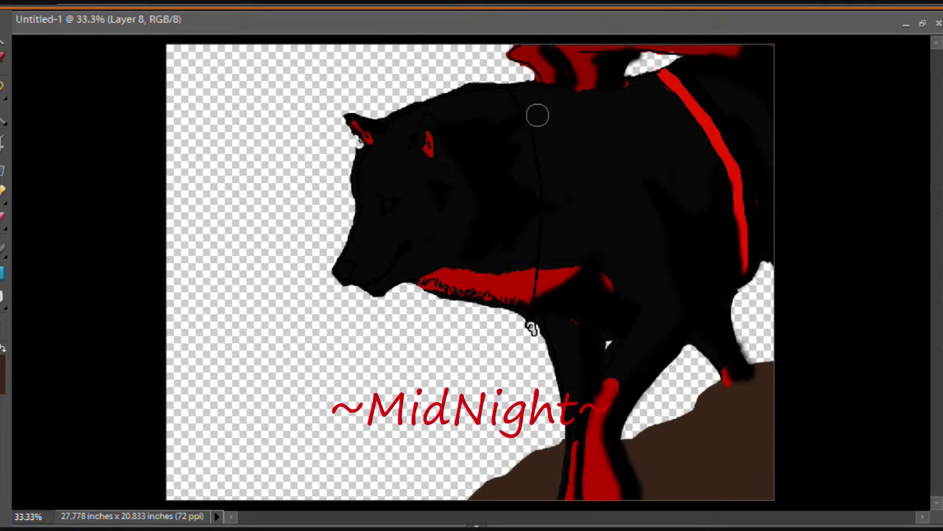
pyautogui.moveTo(567, 223)
pyautogui.mouseDown()
pyautogui.moveTo(596, 289)
pyautogui.moveTo(560, 279)
pyautogui.mouseUp()
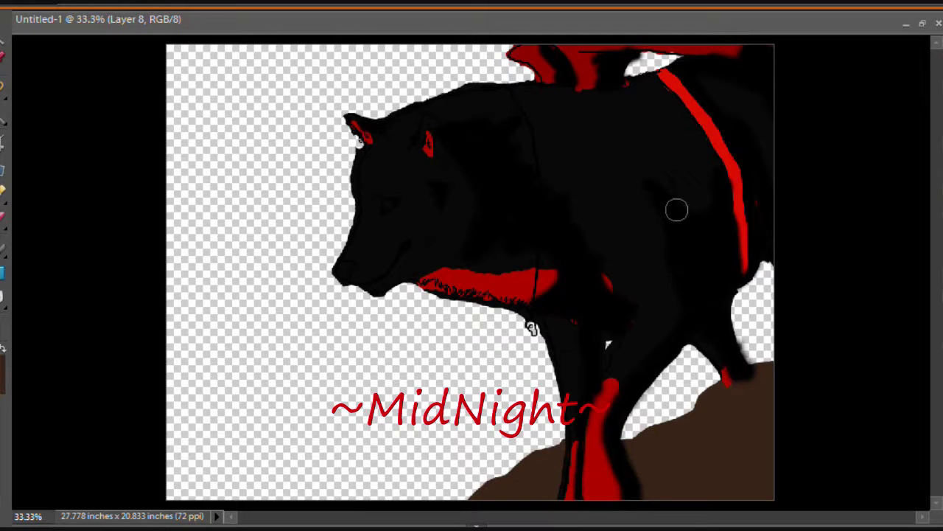
pyautogui.moveTo(423, 255); pyautogui.dragTo(417, 287)
# Darken the leg, chest patch and front-leg stripe, shrinking the red to a throat marking
pyautogui.click(3, 369)
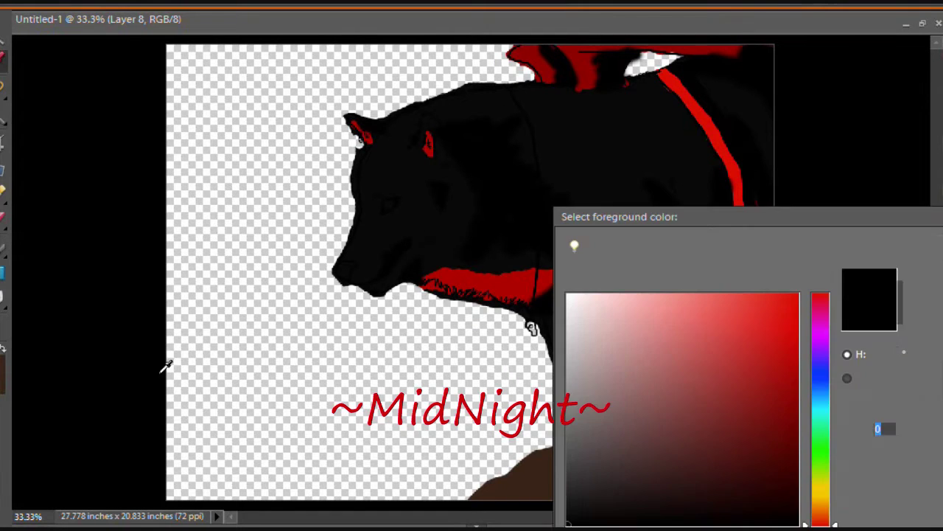
pyautogui.press('Return')
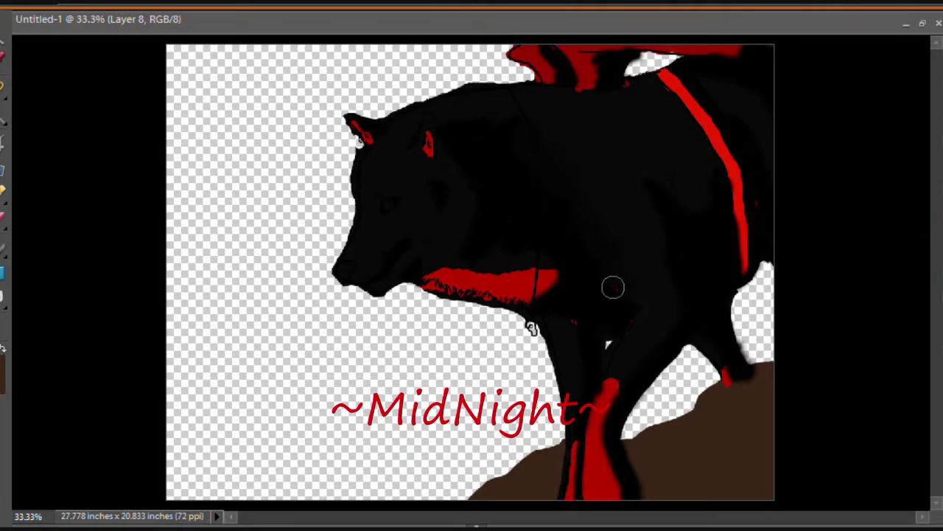
pyautogui.moveTo(665, 287); pyautogui.dragTo(624, 502)
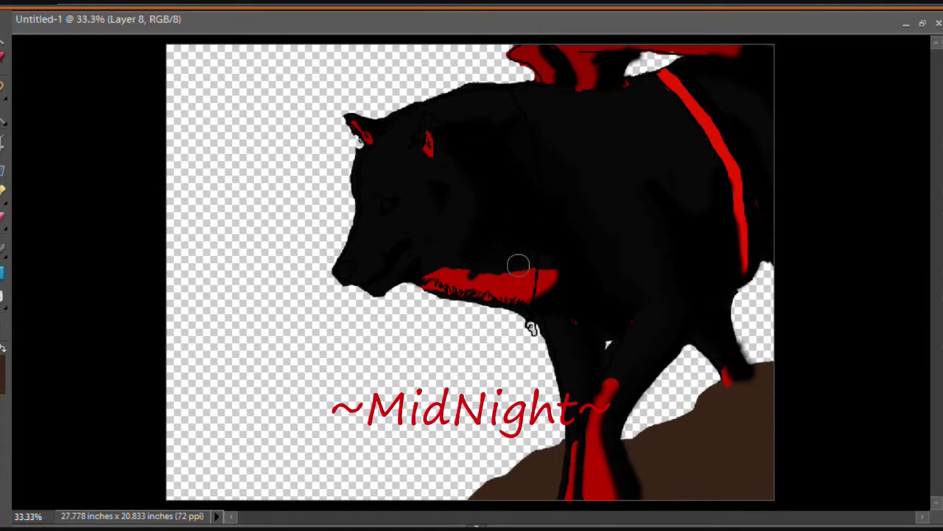
pyautogui.moveTo(518, 265); pyautogui.dragTo(563, 249)
pyautogui.moveTo(421, 257); pyautogui.dragTo(454, 181)
pyautogui.click(3, 372)
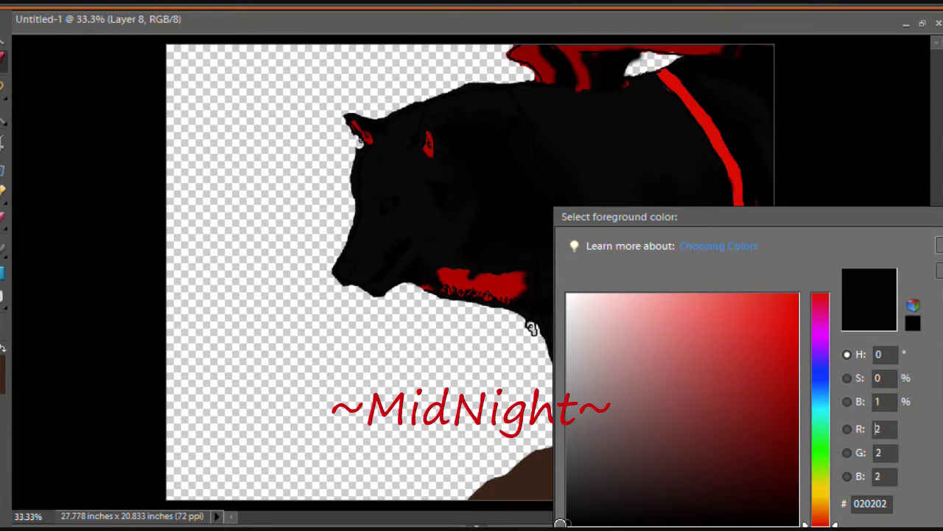
pyautogui.press('Return')
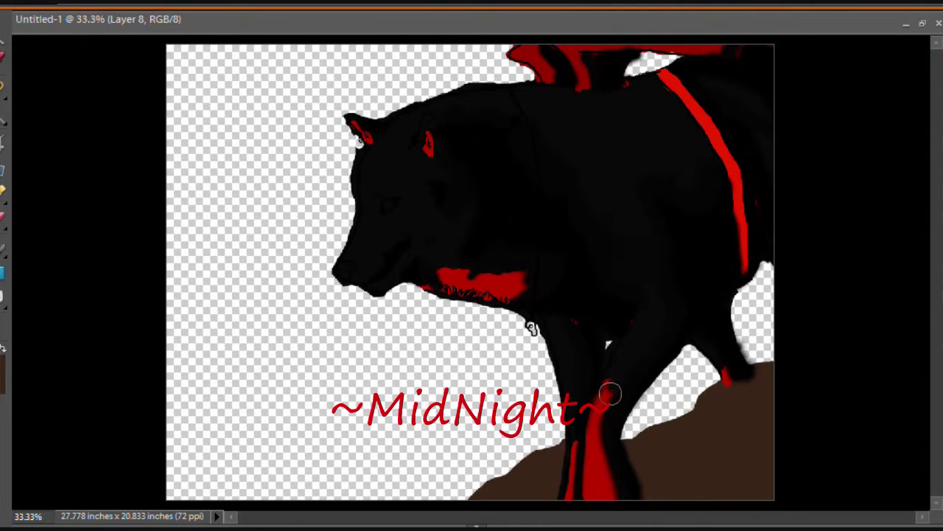
pyautogui.moveTo(622, 377); pyautogui.dragTo(618, 377)
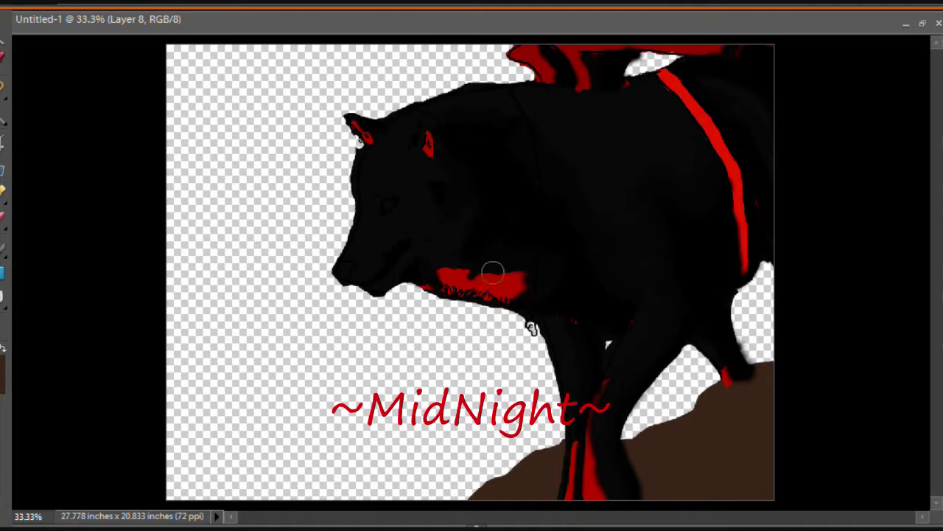
pyautogui.moveTo(504, 264); pyautogui.dragTo(516, 289)
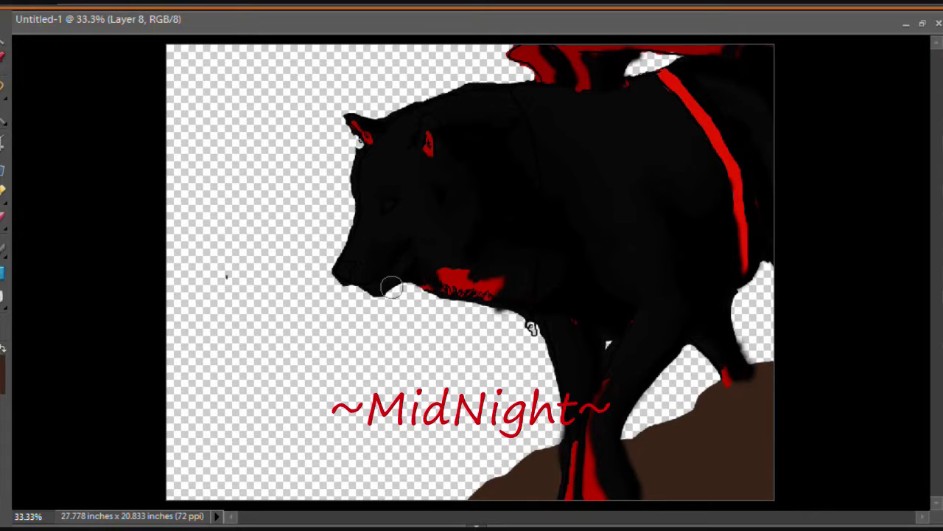
# Try a Gaussian Blur of about 27 pixels on the layer, then undo it
pyautogui.click(288, 1)
pyautogui.moveTo(305, 89)
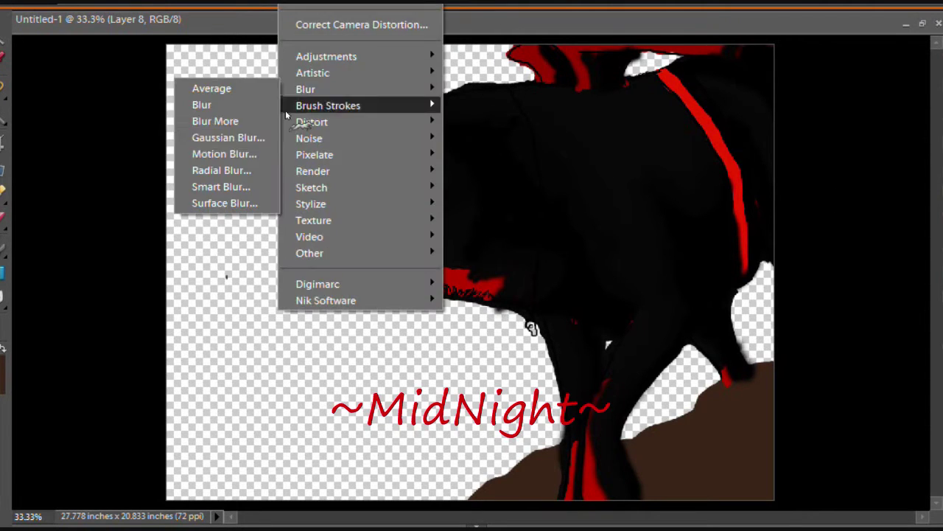
pyautogui.click(213, 135)
pyautogui.moveTo(865, 420)
pyautogui.mouseDown()
pyautogui.moveTo(907, 398)
pyautogui.moveTo(886, 421)
pyautogui.moveTo(900, 419)
pyautogui.mouseUp()
pyautogui.press('Return')
pyautogui.hotkey('ctrl', 'z')
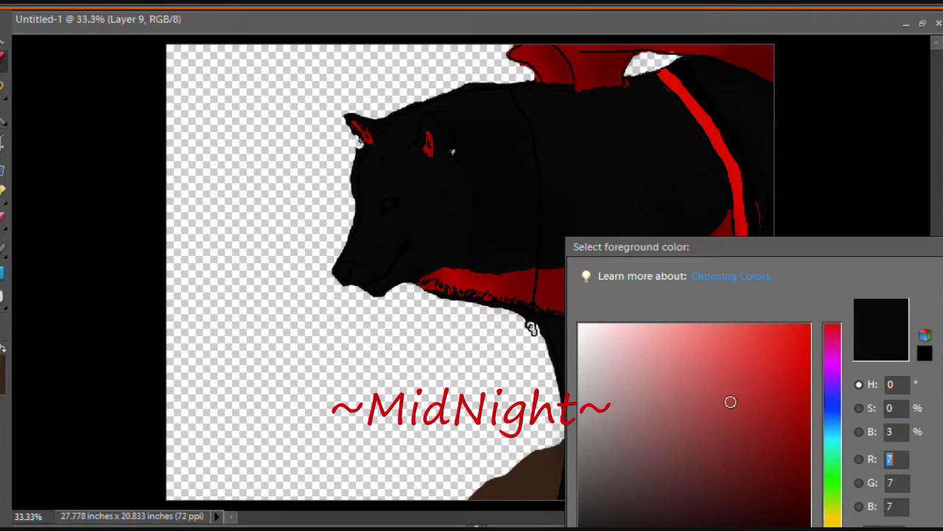
# Paint white highlights on the wolf's head, ears, muzzle, back and legs
pyautogui.moveTo(371, 149)
pyautogui.mouseDown()
pyautogui.moveTo(361, 257)
pyautogui.moveTo(380, 287)
pyautogui.moveTo(428, 280)
pyautogui.mouseUp()
pyautogui.moveTo(432, 147); pyautogui.dragTo(417, 122)
pyautogui.moveTo(346, 116)
pyautogui.mouseDown()
pyautogui.moveTo(577, 87)
pyautogui.moveTo(552, 48)
pyautogui.mouseUp()
pyautogui.moveTo(626, 78); pyautogui.dragTo(697, 59)
pyautogui.moveTo(625, 256); pyautogui.dragTo(634, 286)
pyautogui.moveTo(547, 320)
pyautogui.mouseDown()
pyautogui.moveTo(566, 413)
pyautogui.moveTo(566, 497)
pyautogui.mouseUp()
pyautogui.moveTo(635, 332)
pyautogui.mouseDown()
pyautogui.moveTo(609, 382)
pyautogui.moveTo(589, 494)
pyautogui.mouseUp()
pyautogui.moveTo(687, 337); pyautogui.dragTo(726, 384)
pyautogui.moveTo(759, 185); pyautogui.dragTo(766, 239)
pyautogui.moveTo(458, 183); pyautogui.dragTo(476, 206)
pyautogui.moveTo(377, 143); pyautogui.dragTo(369, 171)
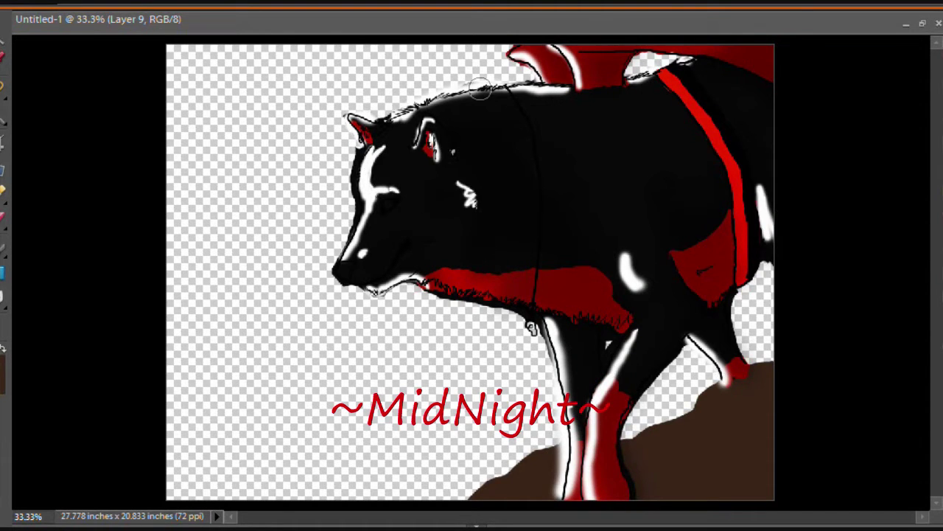
# Gaussian Blur the white highlight strokes and add a dark brown stroke on the rock
pyautogui.click(299, 2)
pyautogui.click(305, 89)
pyautogui.click(479, 138)
pyautogui.press('Return')
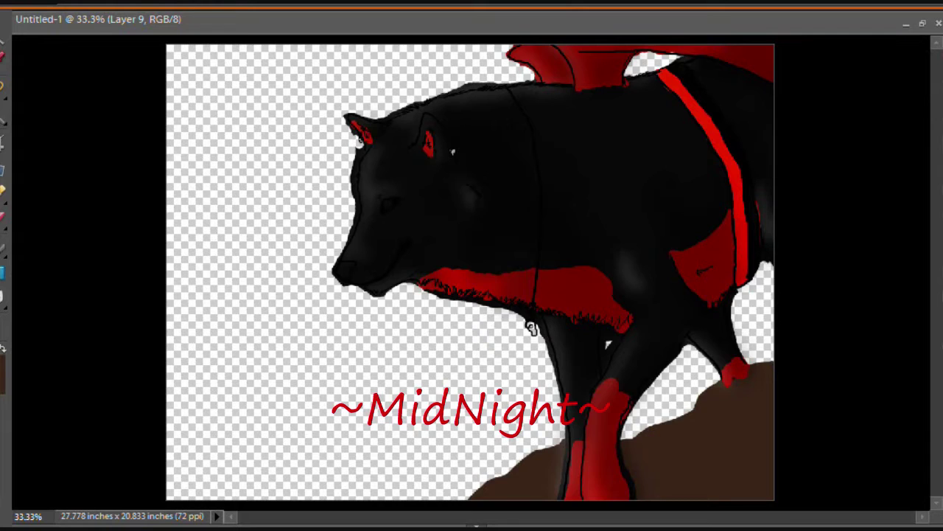
pyautogui.moveTo(766, 501); pyautogui.dragTo(762, 465)
# Add more dark brown shading to the rock, undoing a stray stroke over the paw
pyautogui.moveTo(759, 421)
pyautogui.mouseDown()
pyautogui.moveTo(685, 499)
pyautogui.moveTo(546, 490)
pyautogui.moveTo(730, 427)
pyautogui.moveTo(733, 437)
pyautogui.moveTo(665, 489)
pyautogui.moveTo(526, 480)
pyautogui.mouseUp()
pyautogui.moveTo(766, 472); pyautogui.dragTo(779, 432)
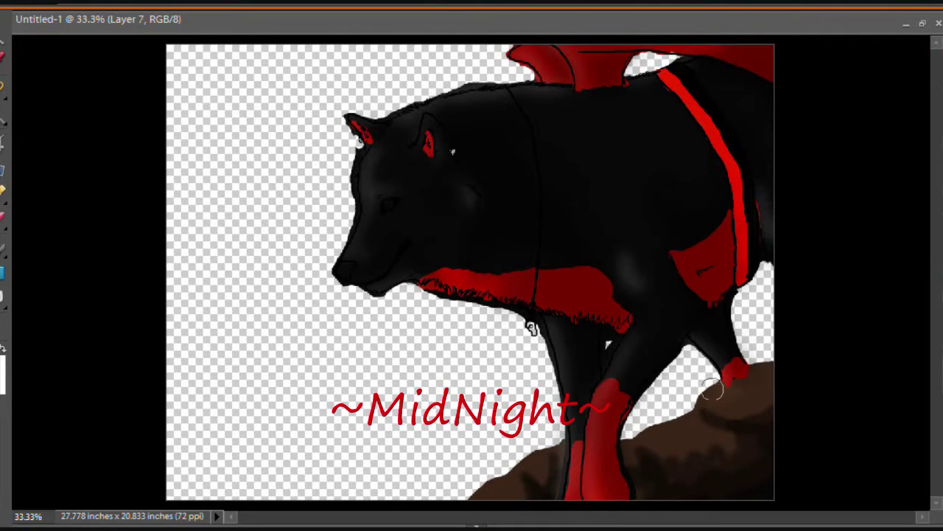
pyautogui.moveTo(737, 376); pyautogui.dragTo(762, 369)
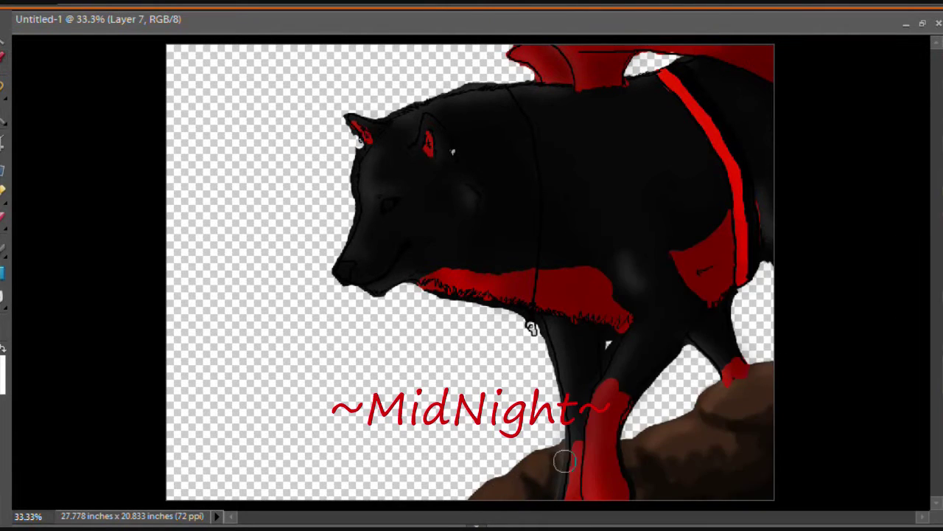
pyautogui.hotkey('ctrl', 'z')
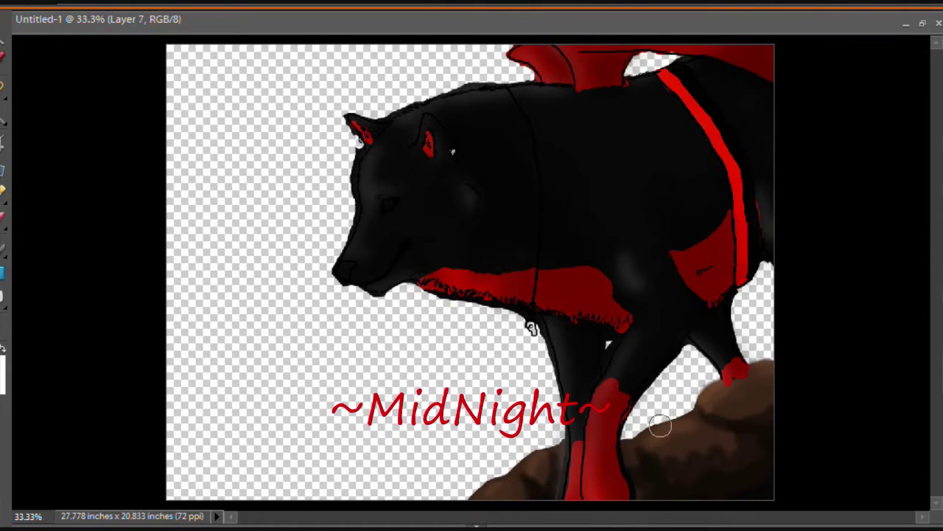
# Lasso the rock and apply Gaussian Blur to it twice
pyautogui.press('l')
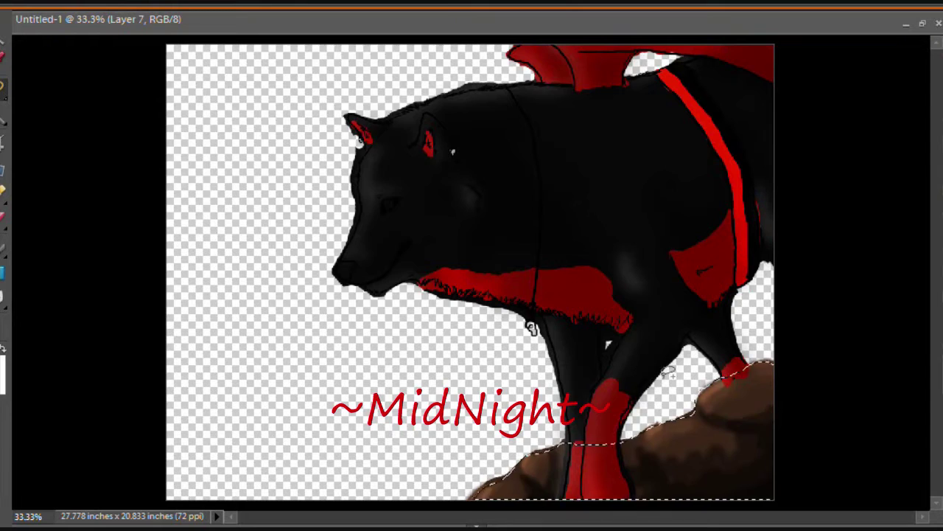
pyautogui.click(805, 377)
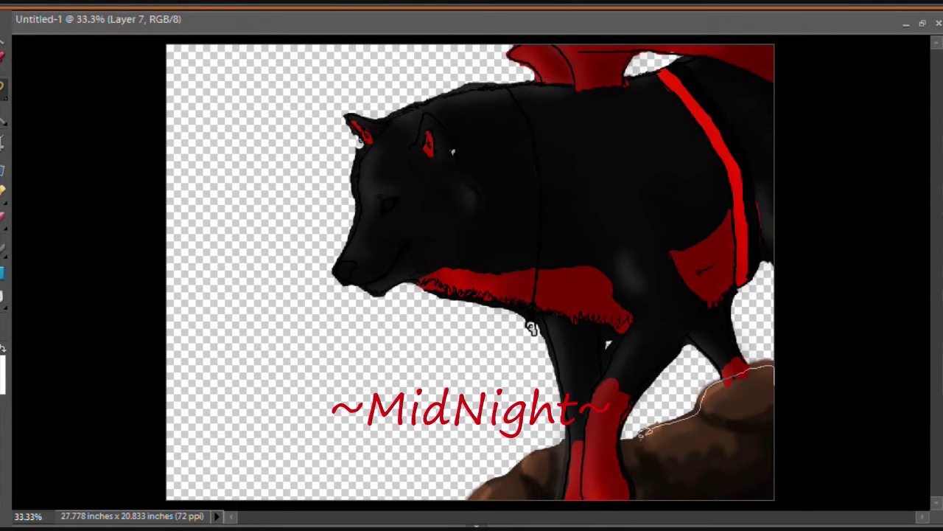
pyautogui.moveTo(774, 366)
pyautogui.mouseDown()
pyautogui.moveTo(673, 415)
pyautogui.moveTo(635, 483)
pyautogui.mouseUp()
pyautogui.moveTo(642, 439); pyautogui.dragTo(622, 442)
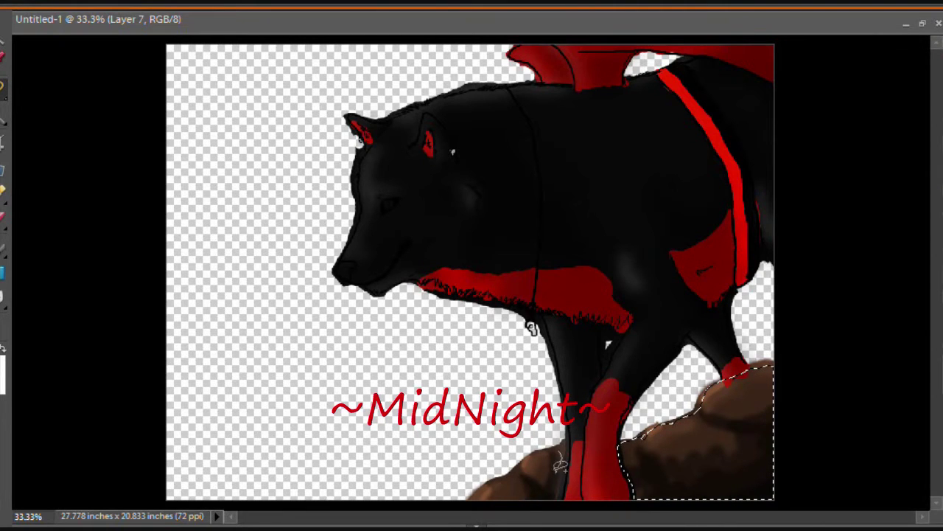
pyautogui.click(294, 2)
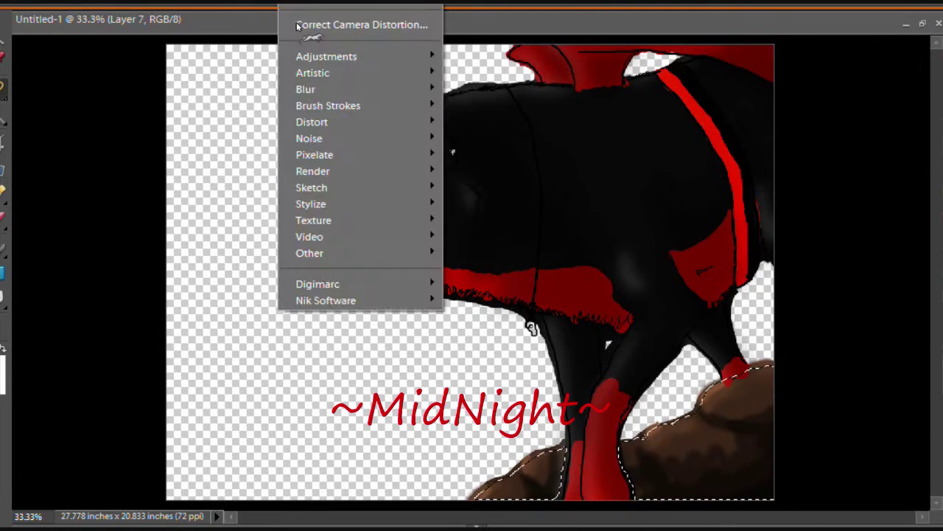
pyautogui.click(487, 138)
pyautogui.press('Return')
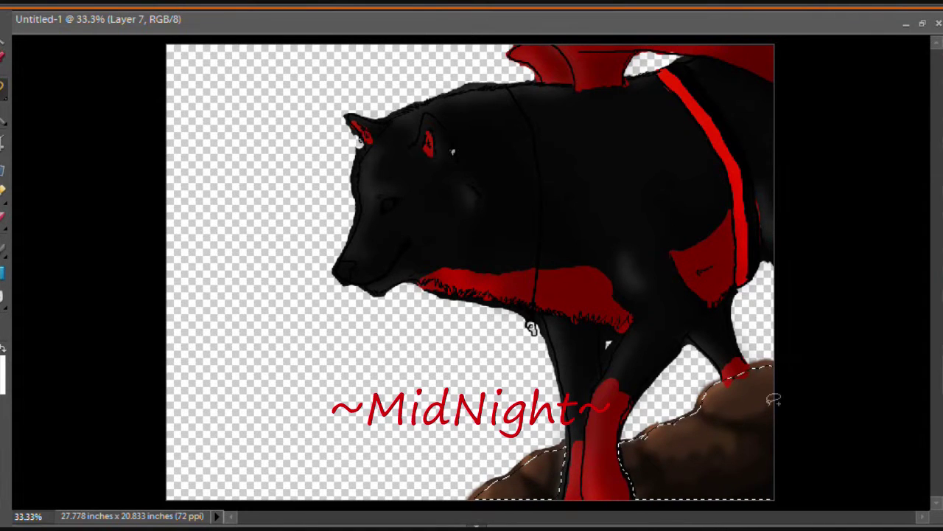
pyautogui.hotkey('ctrl', 'alt', 'f')
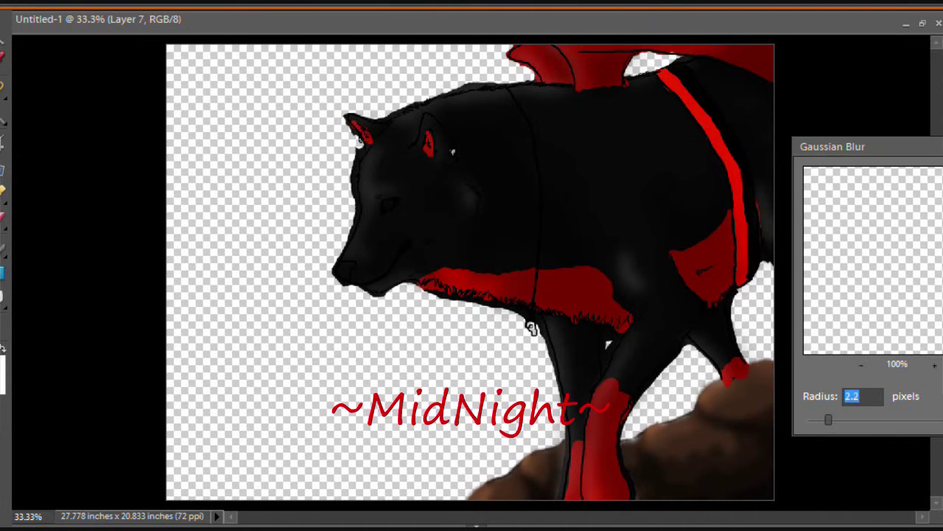
pyautogui.press('Return')
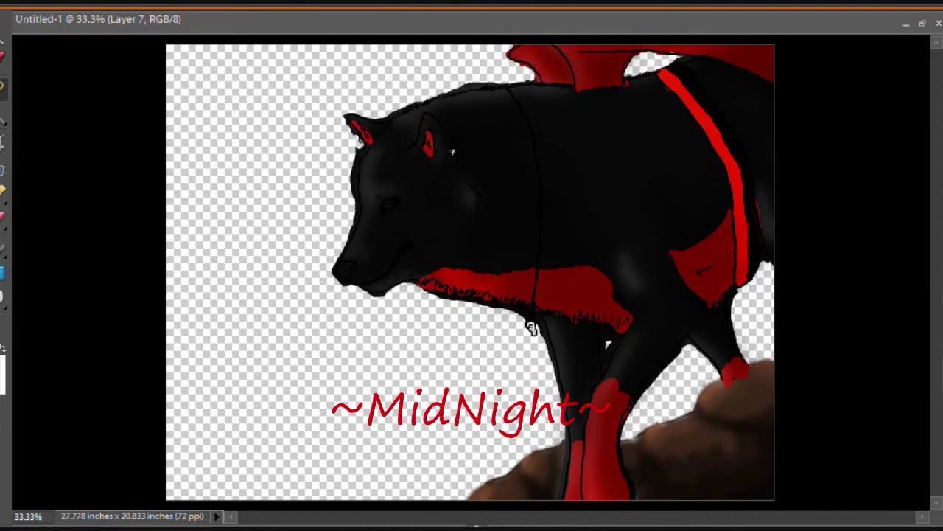
# Lasso another part of the rock and blur it with about 9.5 pixels radius
pyautogui.moveTo(711, 421); pyautogui.dragTo(635, 454)
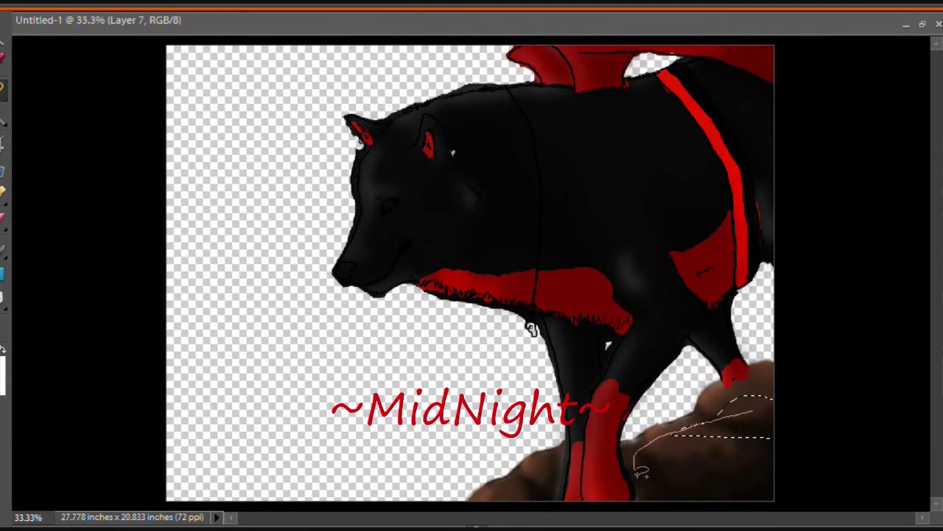
pyautogui.hotkey('ctrl', 'alt', 'f')
pyautogui.moveTo(895, 421); pyautogui.dragTo(880, 421)
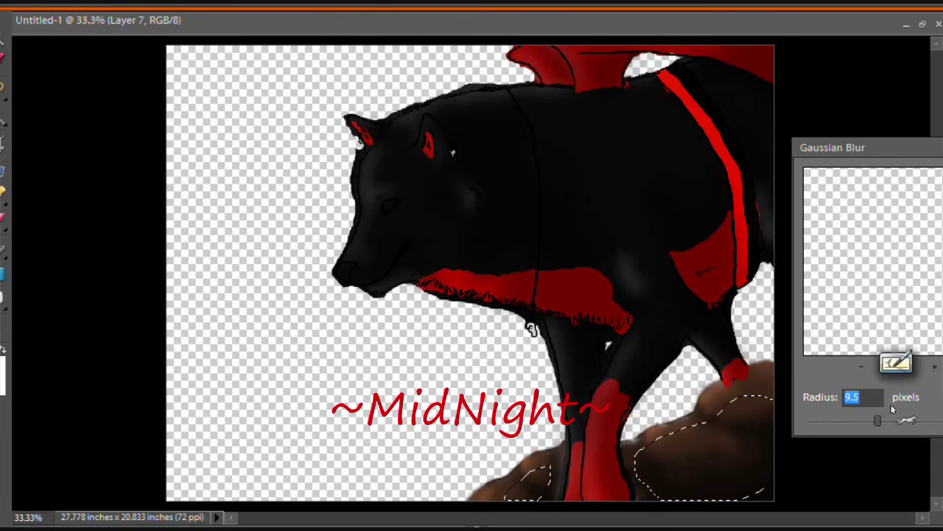
pyautogui.press('Return')
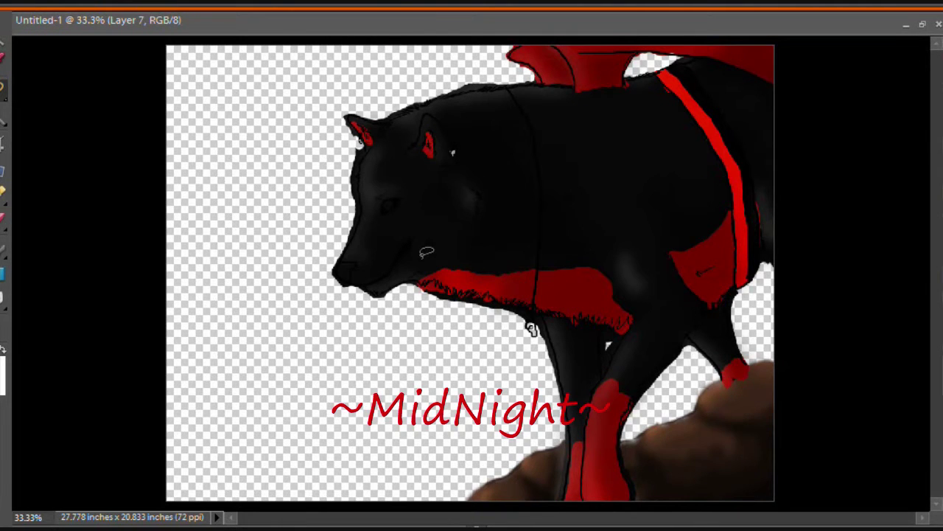
pyautogui.click(3, 362)
# Paint green grass behind the wolf and darken the lower grass with a deeper green
pyautogui.click(882, 316)
pyautogui.moveTo(111, 353)
pyautogui.mouseDown()
pyautogui.moveTo(421, 300)
pyautogui.moveTo(803, 325)
pyautogui.mouseUp()
pyautogui.moveTo(169, 339)
pyautogui.mouseDown()
pyautogui.moveTo(211, 447)
pyautogui.moveTo(758, 337)
pyautogui.moveTo(413, 383)
pyautogui.moveTo(309, 352)
pyautogui.mouseUp()
pyautogui.click(3, 361)
pyautogui.click(881, 315)
pyautogui.moveTo(457, 472); pyautogui.dragTo(64, 348)
# Pick a dark green and a tuft brush, and paint tree tufts along the left horizon
pyautogui.click(3, 361)
pyautogui.click(882, 316)
pyautogui.click(3, 361)
pyautogui.click(881, 315)
pyautogui.click(3, 361)
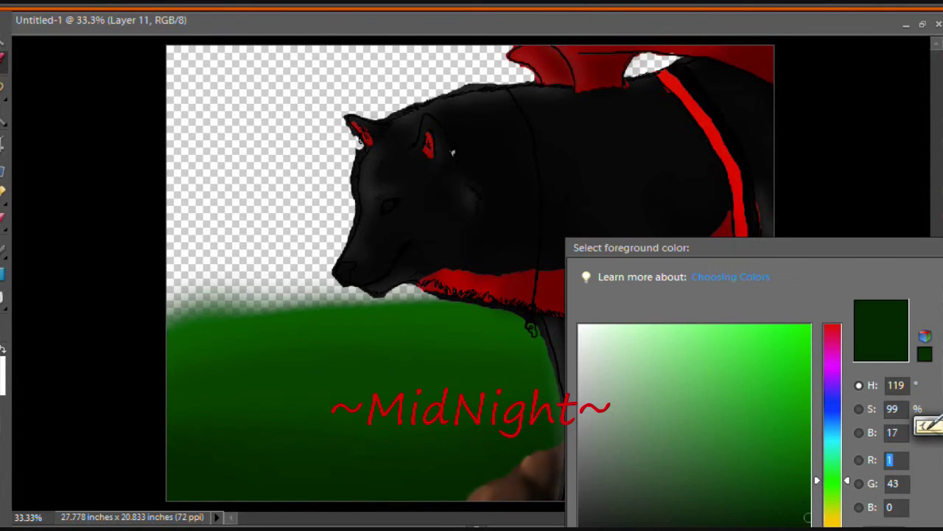
pyautogui.click(881, 315)
pyautogui.rightClick(129, 81)
pyautogui.doubleClick(122, 88)
pyautogui.moveTo(166, 328)
pyautogui.mouseDown()
pyautogui.moveTo(174, 284)
pyautogui.moveTo(210, 280)
pyautogui.mouseUp()
# Add more tree tufts, curve the field edge into a hill and darken the band beneath
pyautogui.click(3, 362)
pyautogui.click(881, 316)
pyautogui.moveTo(203, 317); pyautogui.dragTo(262, 287)
pyautogui.moveTo(423, 299); pyautogui.dragTo(177, 313)
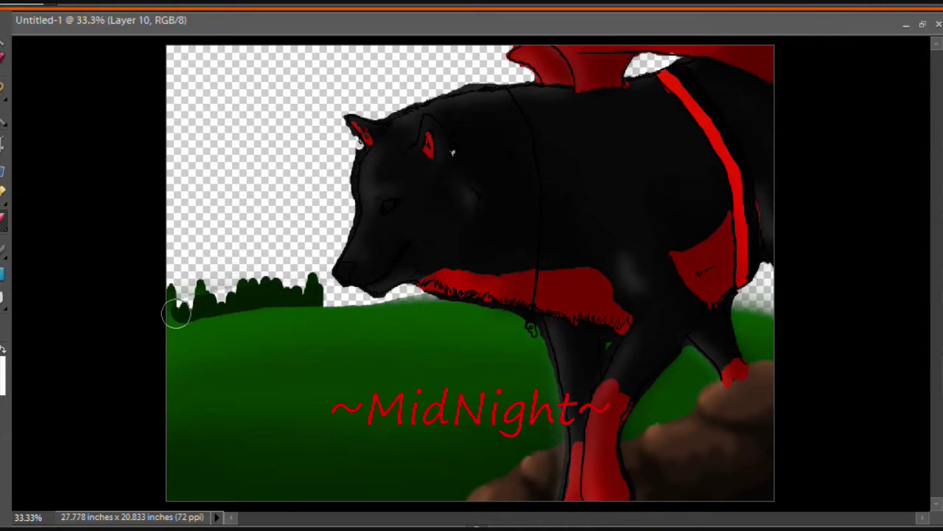
pyautogui.moveTo(457, 274); pyautogui.dragTo(258, 284)
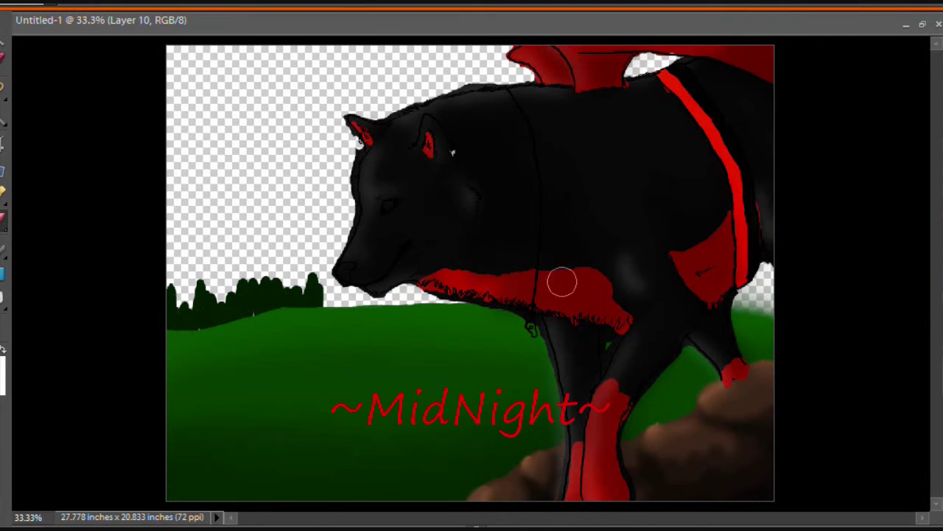
# On new layers, paint taller dark green trees along the left horizon
pyautogui.hotkey('ctrl', 'shift', 'alt', 'n')
pyautogui.moveTo(332, 291); pyautogui.dragTo(343, 316)
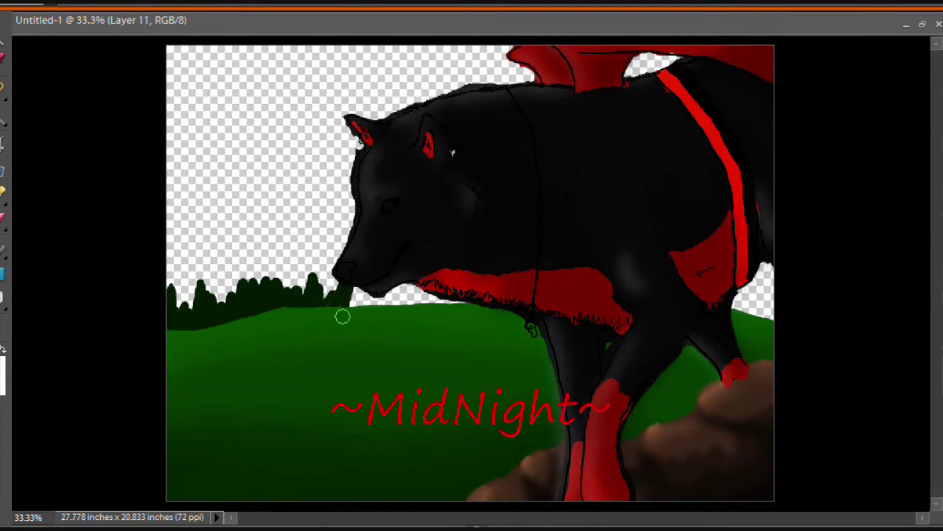
pyautogui.hotkey('ctrl', 'shift', 'alt', 'n')
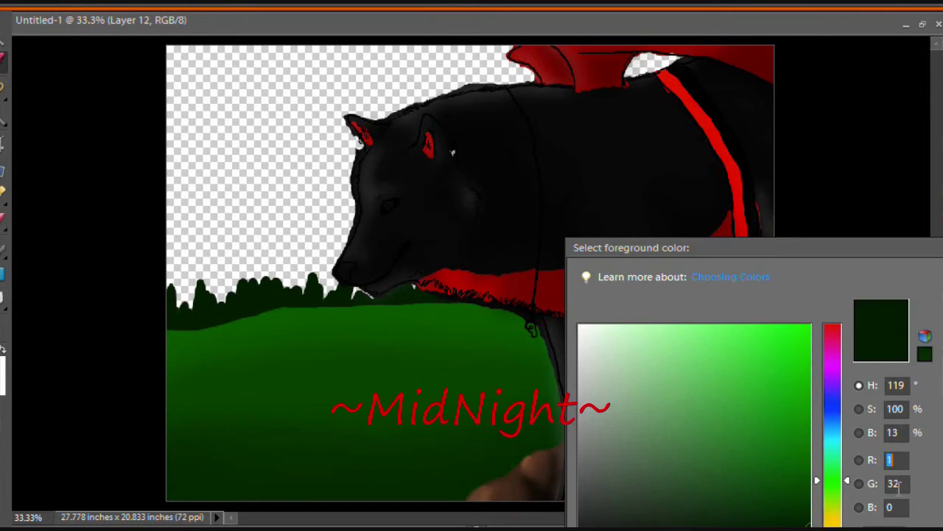
pyautogui.moveTo(158, 308)
pyautogui.mouseDown()
pyautogui.moveTo(280, 292)
pyautogui.moveTo(345, 254)
pyautogui.mouseUp()
pyautogui.click(3, 365)
pyautogui.press('Return')
pyautogui.moveTo(157, 300)
pyautogui.mouseDown()
pyautogui.moveTo(301, 273)
pyautogui.moveTo(348, 229)
pyautogui.mouseUp()
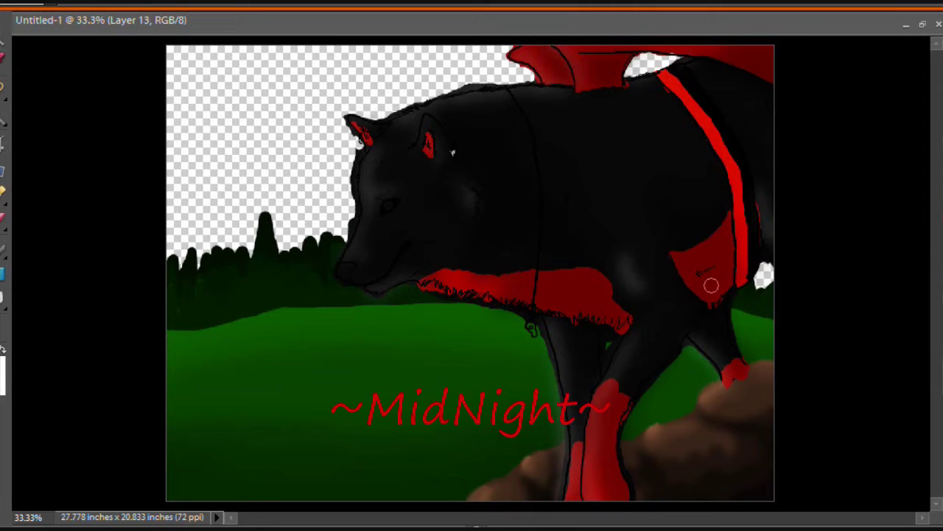
pyautogui.moveTo(198, 249)
pyautogui.mouseDown()
pyautogui.moveTo(272, 263)
pyautogui.moveTo(358, 239)
pyautogui.mouseUp()
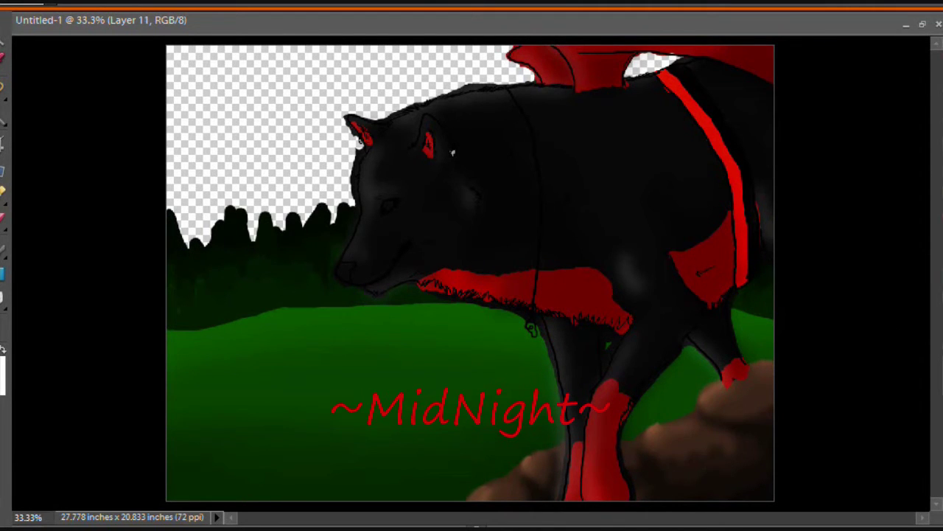
# Gaussian Blur the tree line and pick a brighter green as foreground colour
pyautogui.hotkey('ctrl', 'j')
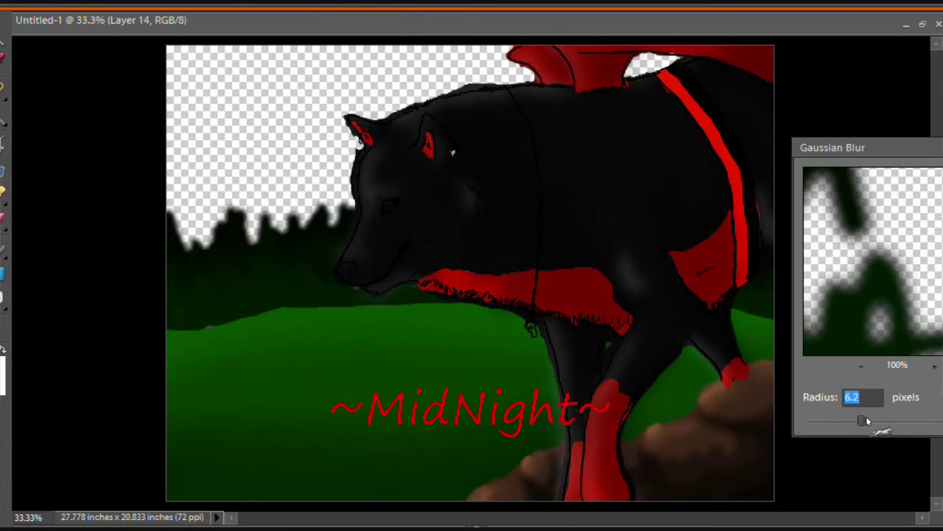
pyautogui.press('Return')
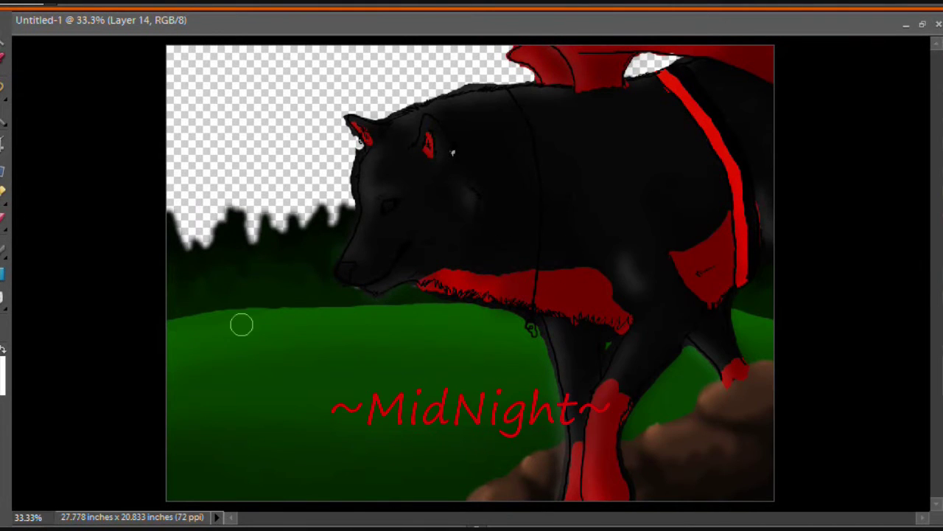
pyautogui.click(2, 369)
pyautogui.click(628, 418)
pyautogui.press('Return')
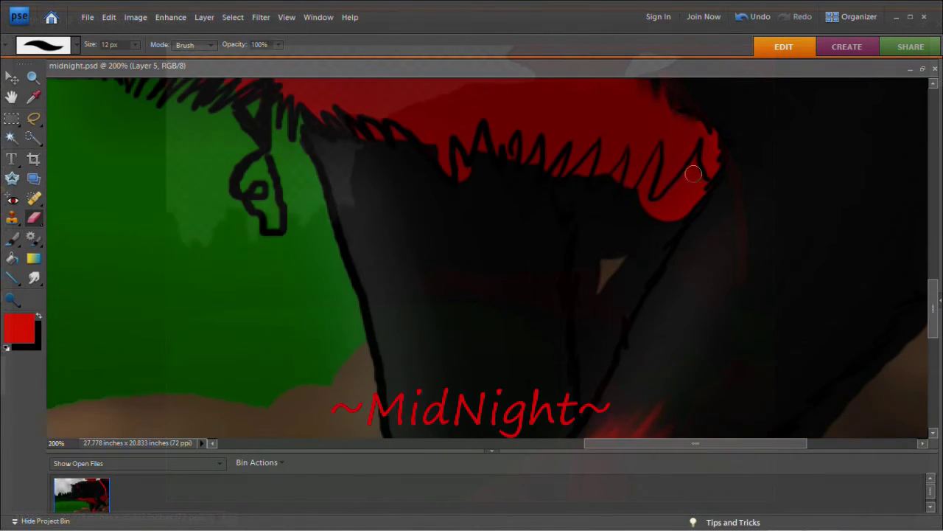
# Erase stray fur edges against the grass and zoom out to view the whole image
pyautogui.moveTo(692, 174); pyautogui.dragTo(696, 191)
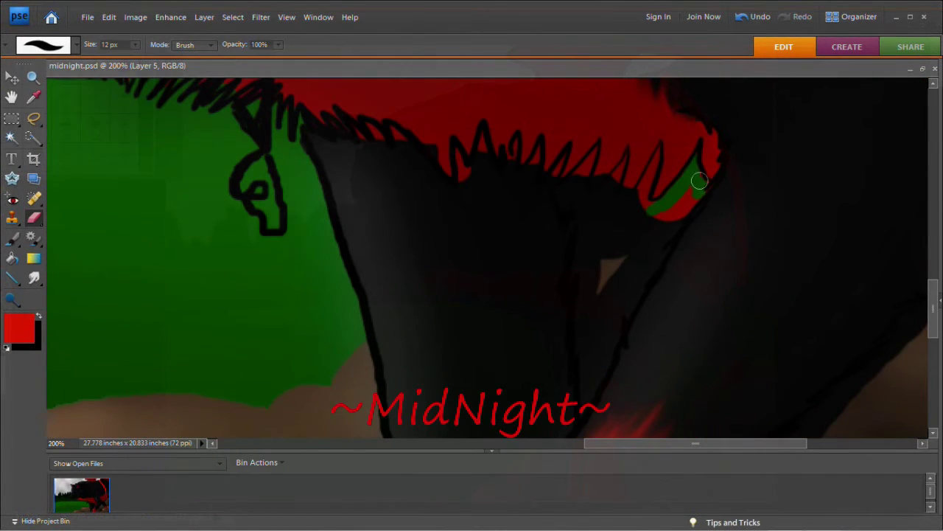
pyautogui.moveTo(647, 227); pyautogui.dragTo(594, 365)
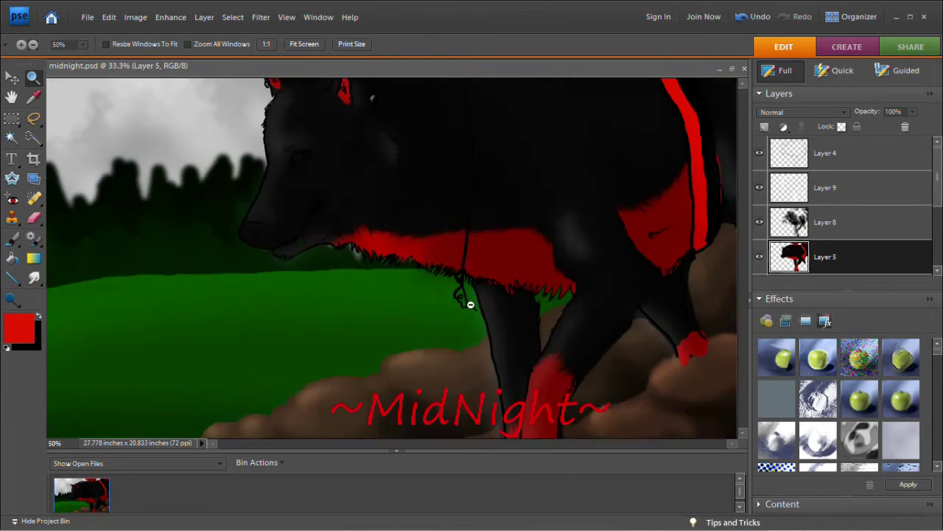
pyautogui.keyDown('alt'); pyautogui.click(471, 305); pyautogui.keyUp('alt')
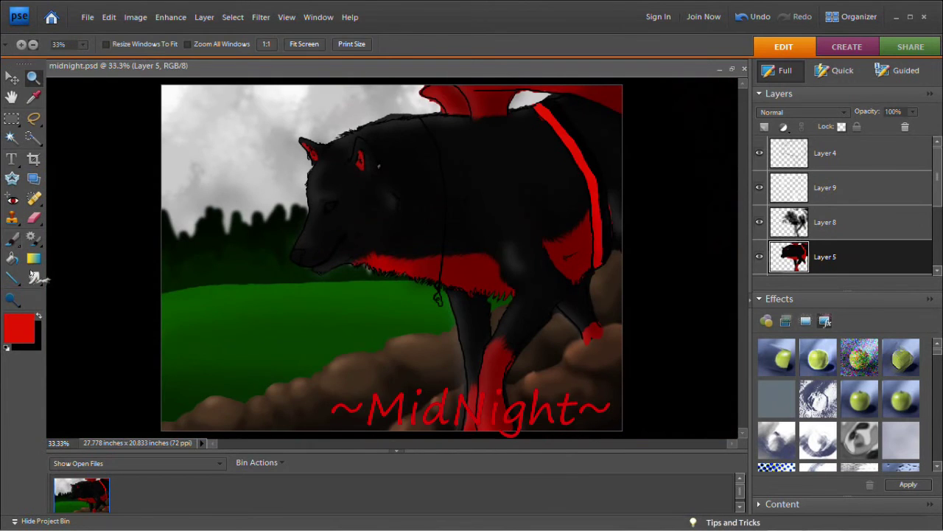
pyautogui.press('r')
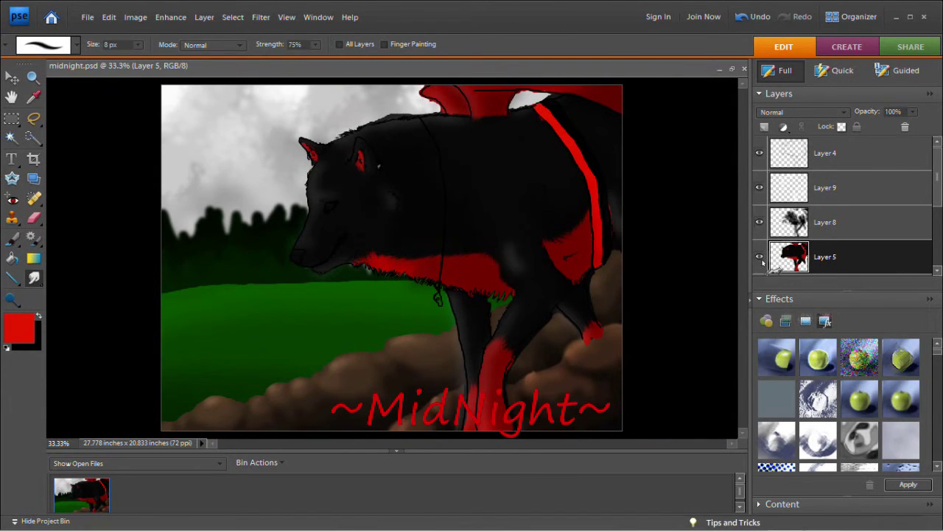
pyautogui.click(791, 193)
pyautogui.hotkey('ctrl', 'e')
pyautogui.hotkey('ctrl', 'e')
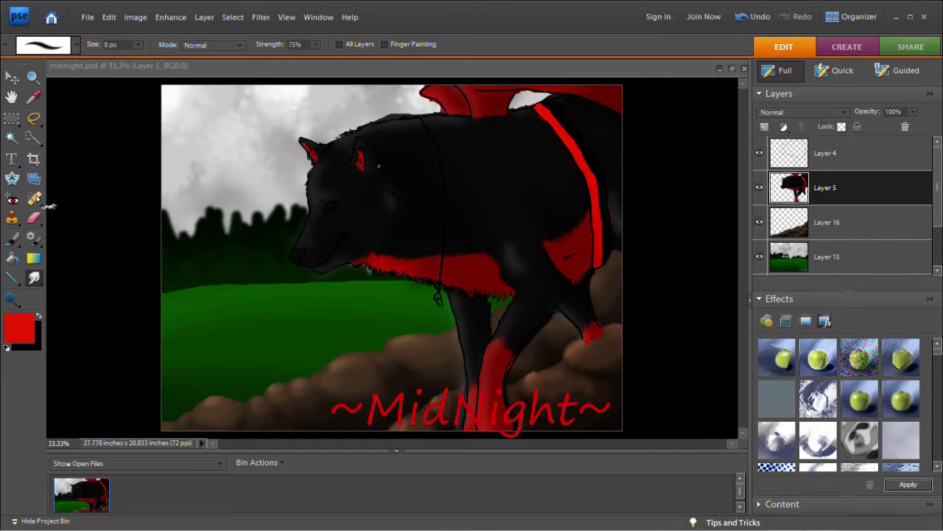
pyautogui.press('z')
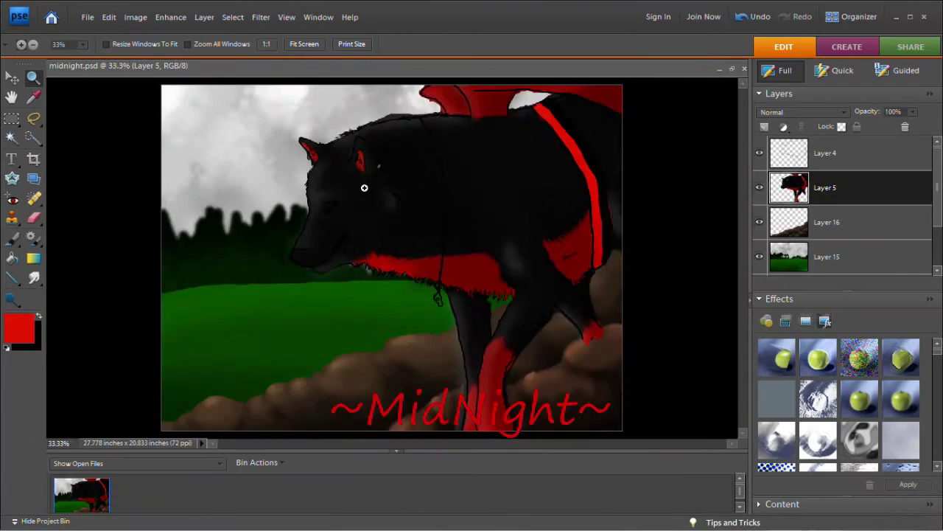
pyautogui.click(330, 235)
pyautogui.click(329, 236)
pyautogui.click(330, 235)
pyautogui.press('e')
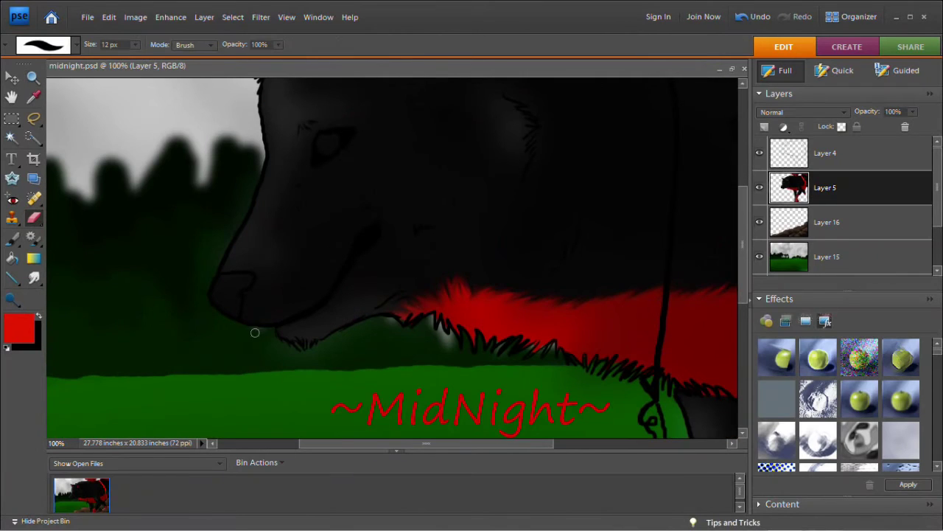
pyautogui.press(']')
pyautogui.press(']')
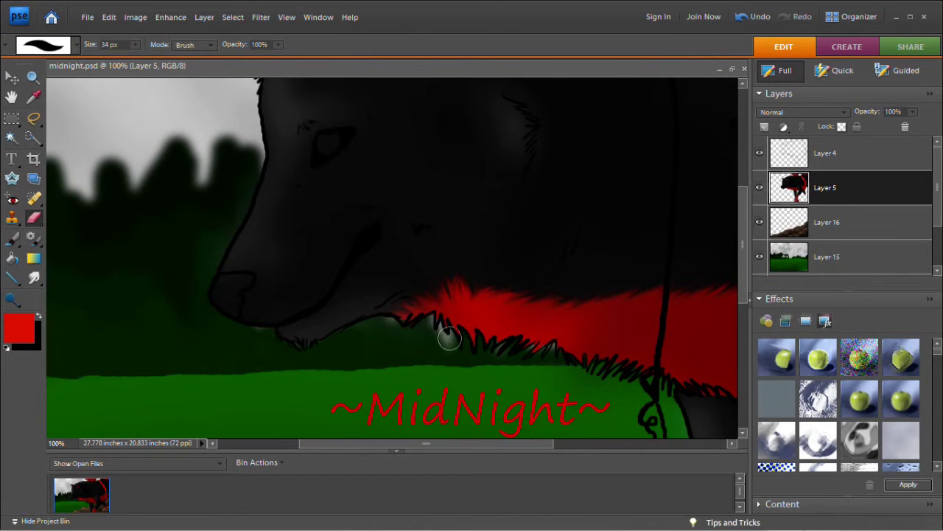
pyautogui.hscroll(5, 356, 336)
pyautogui.scroll(-5, 509, 409)
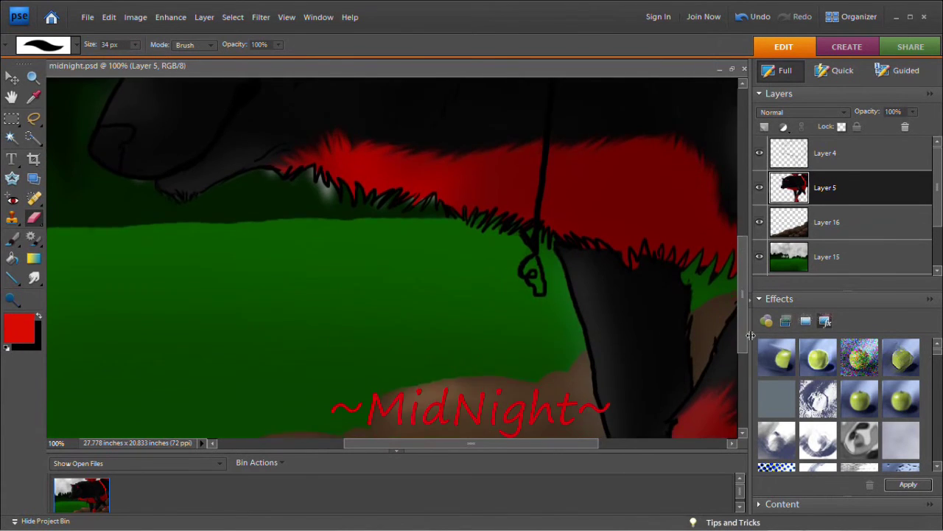
pyautogui.scroll(-5, 577, 405)
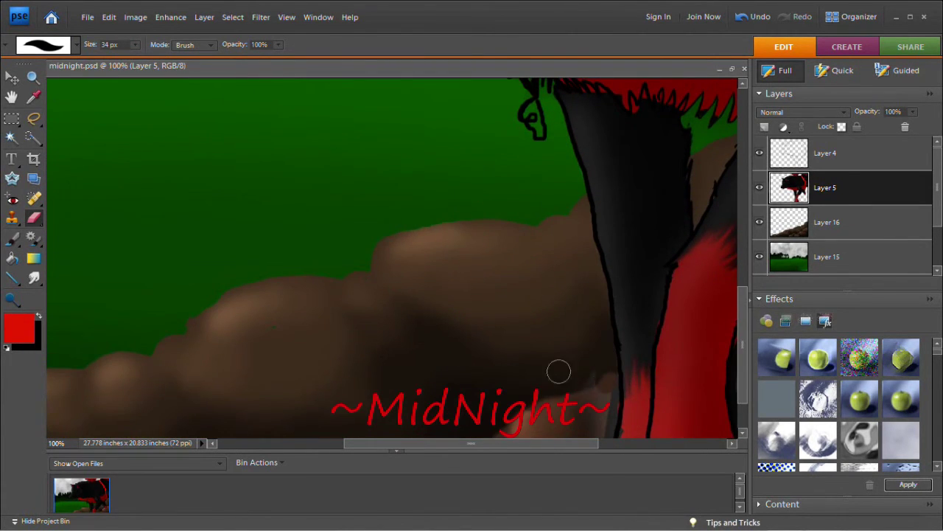
pyautogui.scroll(-2, 608, 332)
pyautogui.hscroll(3, 531, 397)
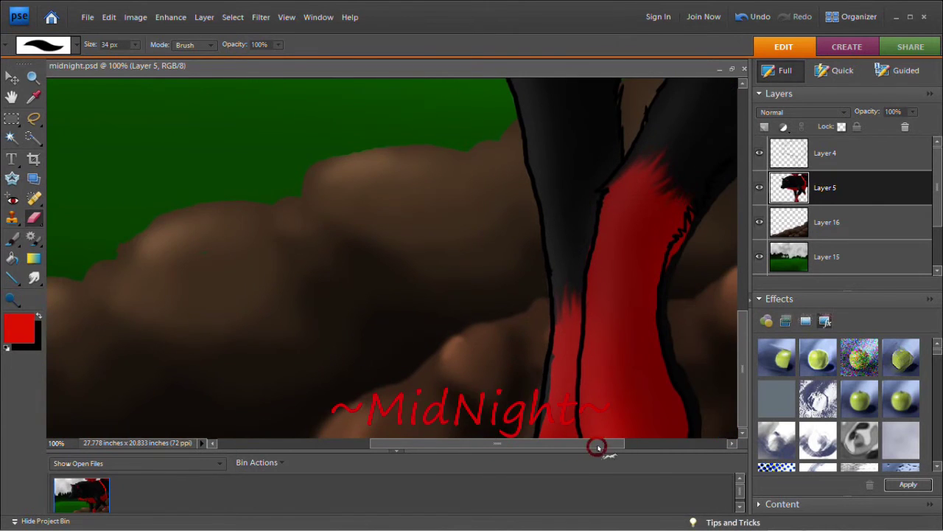
pyautogui.moveTo(598, 444); pyautogui.dragTo(670, 445)
pyautogui.moveTo(744, 353); pyautogui.dragTo(745, 277)
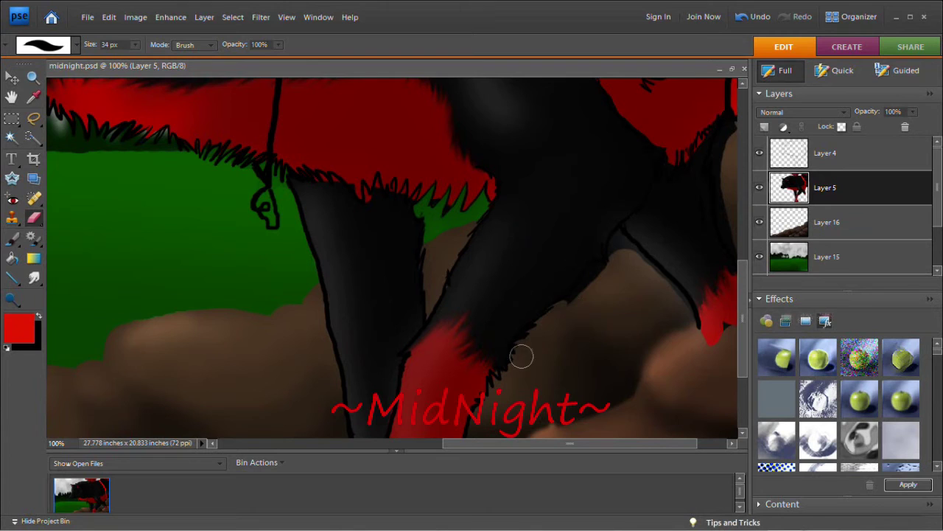
pyautogui.moveTo(627, 442); pyautogui.dragTo(710, 319)
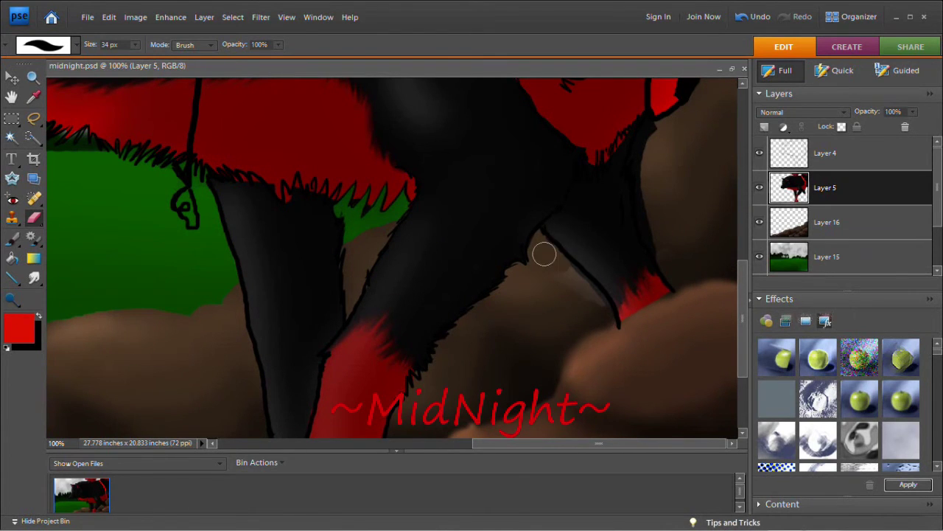
pyautogui.scroll(4, 649, 329)
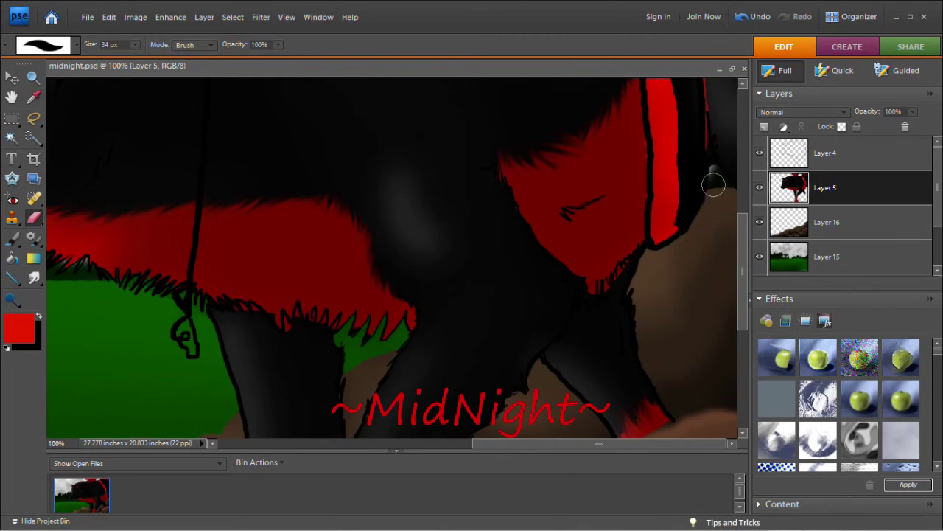
pyautogui.scroll(6, 713, 198)
pyautogui.scroll(4, 534, 110)
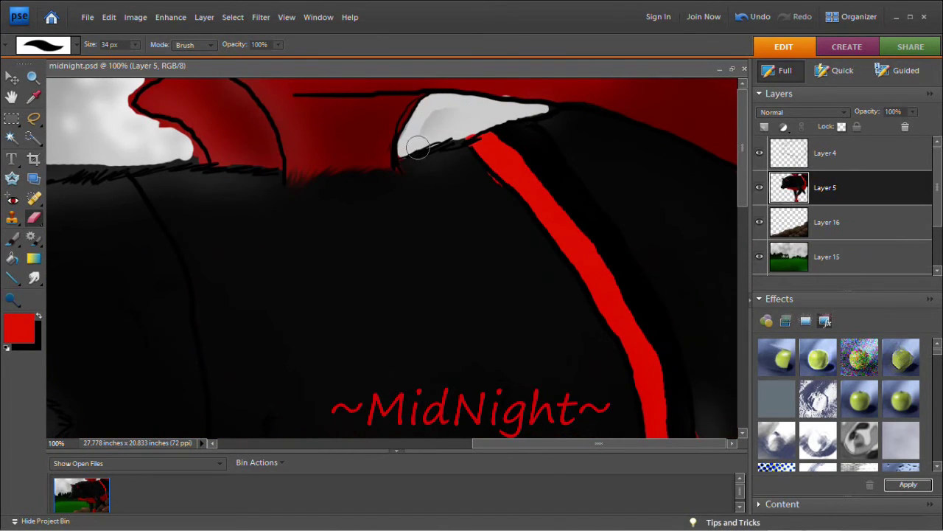
pyautogui.hscroll(-5, 410, 150)
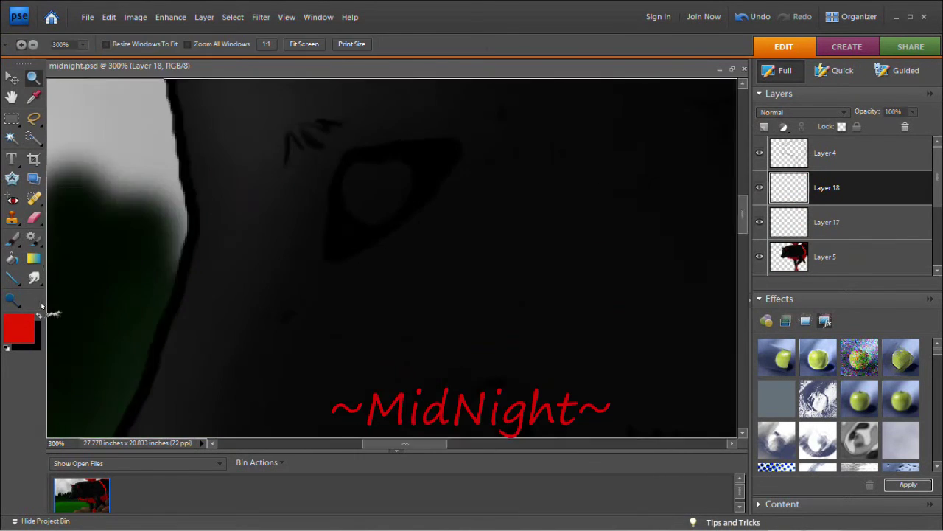
pyautogui.hotkey('ctrl', '=')
pyautogui.click(39, 316)
pyautogui.click(11, 239)
# Paint the wolf's iris red on Layer 17
pyautogui.click(44, 44)
pyautogui.doubleClick(827, 221)
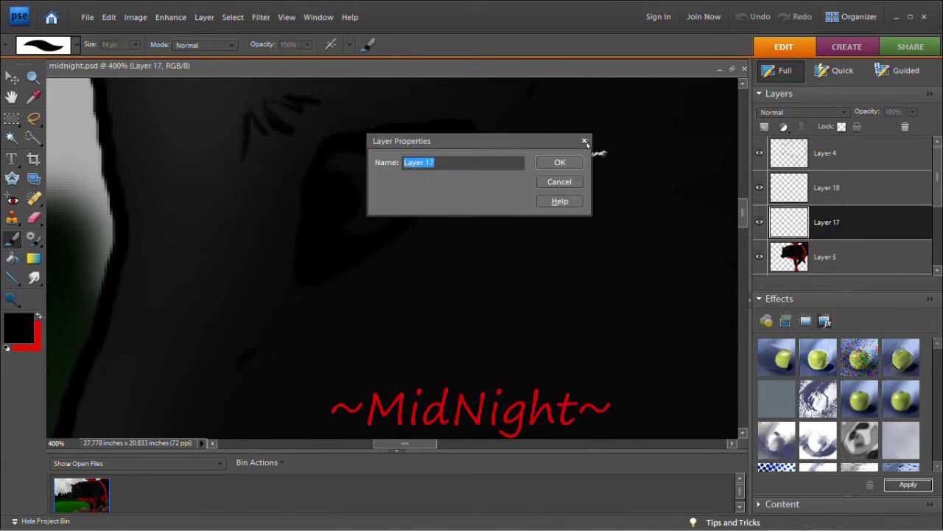
pyautogui.click(558, 162)
pyautogui.click(19, 327)
pyautogui.click(777, 152)
pyautogui.moveTo(398, 164)
pyautogui.mouseDown()
pyautogui.moveTo(395, 195)
pyautogui.moveTo(344, 161)
pyautogui.mouseUp()
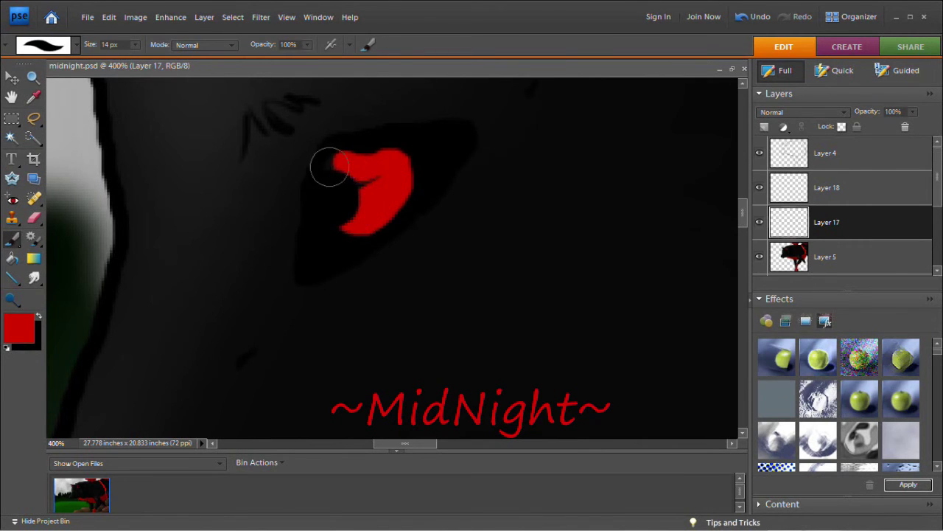
# Undo an accidental erase of the eye and return to the brush on Layer 17
pyautogui.click(825, 152)
pyautogui.press('e')
pyautogui.hscroll(1, 274, 249)
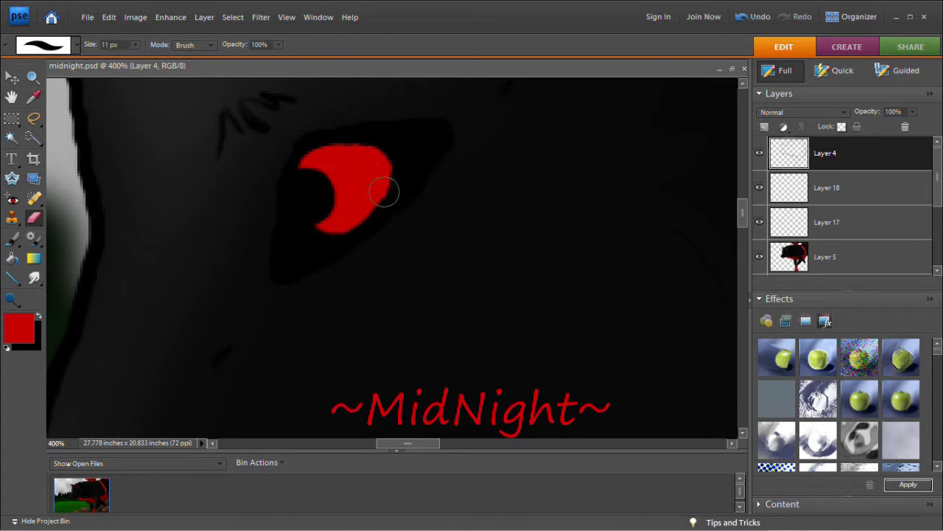
pyautogui.hotkey('ctrl', 'y')
pyautogui.hotkey('alt', '[')
pyautogui.hotkey('alt', '[')
pyautogui.press('b')
pyautogui.click(30, 319)
pyautogui.press('Escape')
# Shade the eye with Burn at 30% and Dodge at 7% with an 8 px brush
pyautogui.click(11, 298)
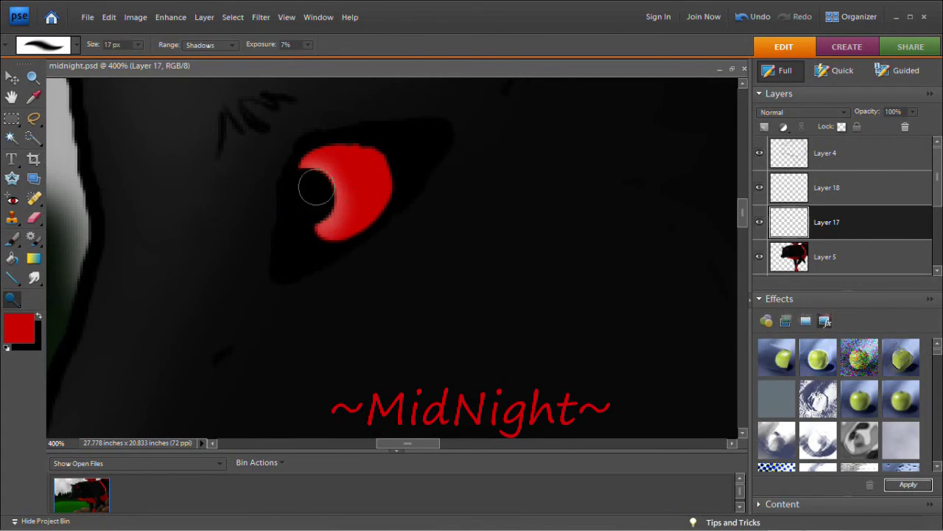
pyautogui.click(11, 298)
pyautogui.click(59, 334)
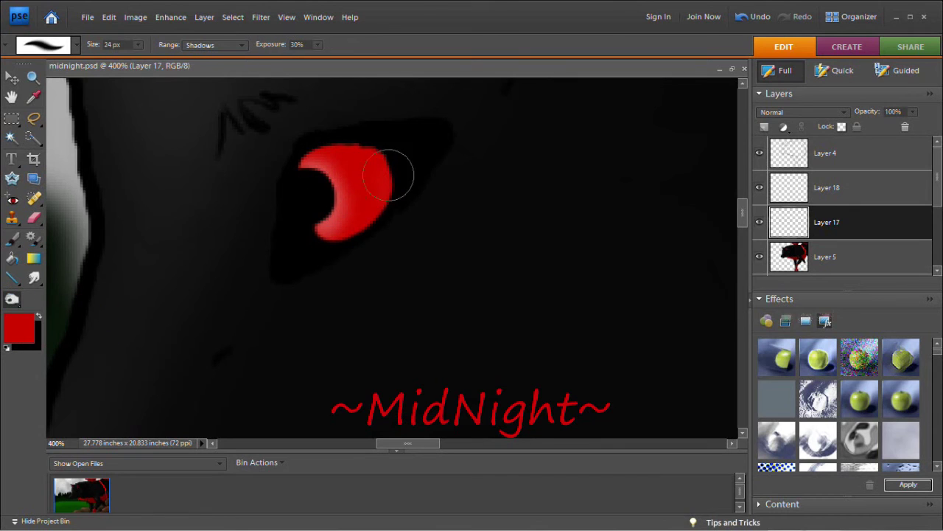
pyautogui.click(11, 299)
pyautogui.click(59, 318)
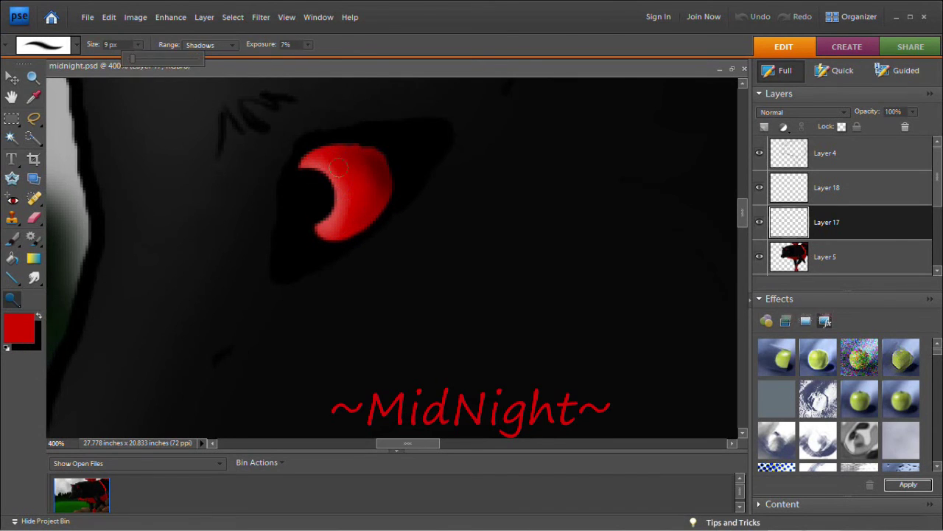
pyautogui.moveTo(138, 45); pyautogui.dragTo(137, 61)
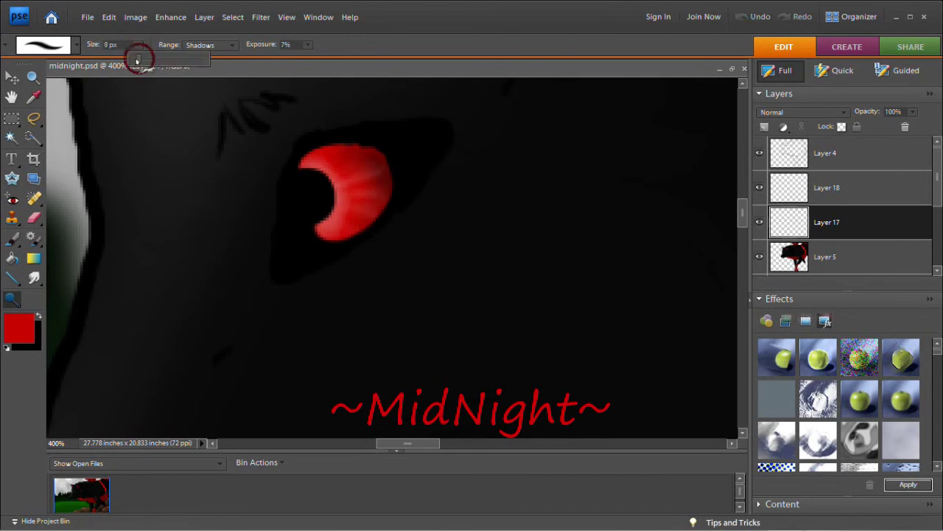
pyautogui.click(11, 298)
pyautogui.click(59, 334)
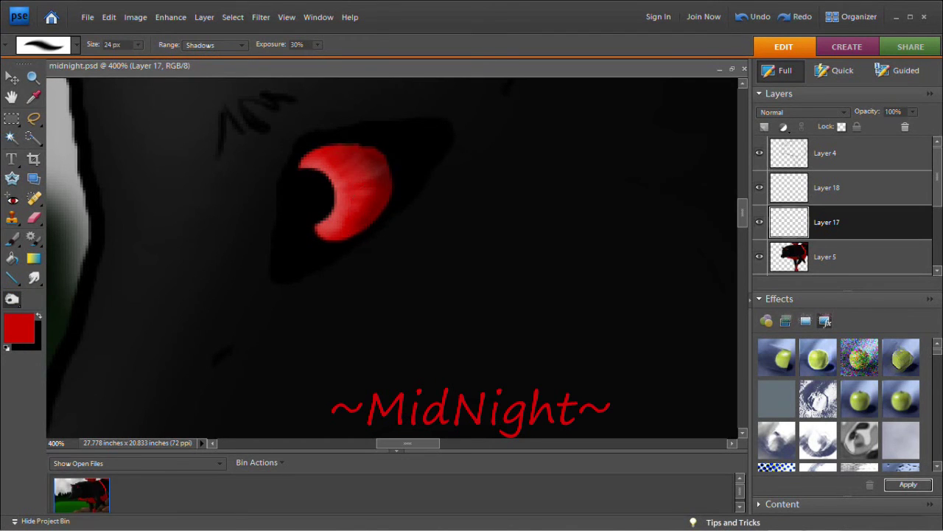
# Pick pale f4ebeb for the eye's glint and zoom to 300% on the eye
pyautogui.moveTo(509, 206); pyautogui.dragTo(482, 204)
pyautogui.click(780, 159)
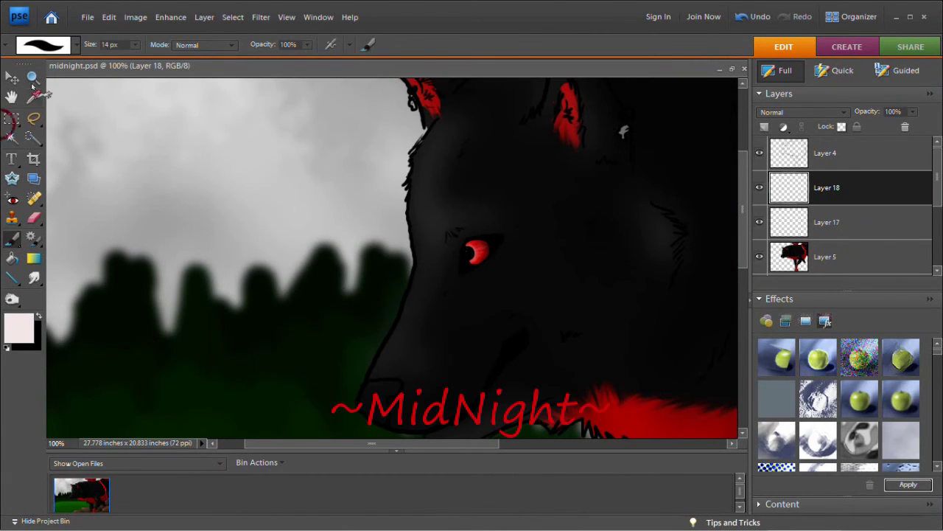
pyautogui.click(32, 77)
pyautogui.click(472, 255)
pyautogui.click(472, 255)
pyautogui.press('b')
pyautogui.hotkey('ctrl', 'z')
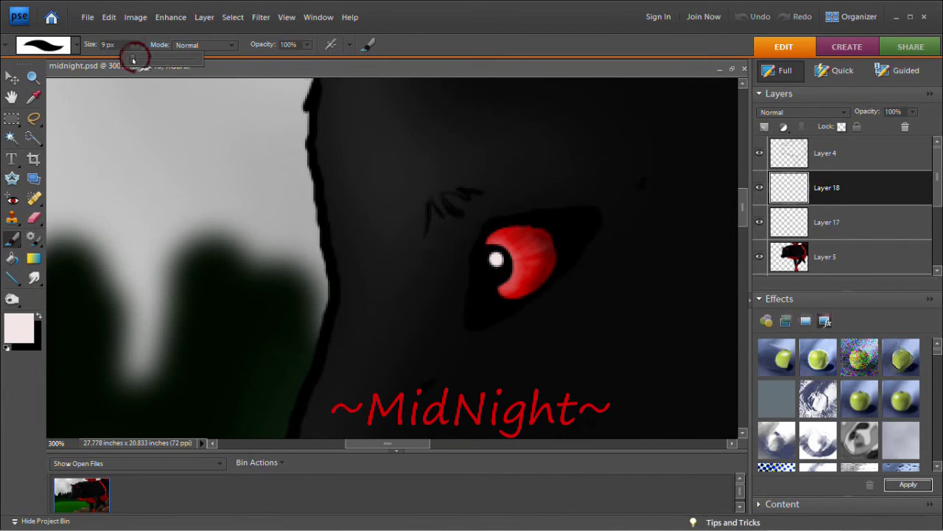
# Soften the eye shading on Layer 4 with Dodge/Burn and Smudge, then zoom out
pyautogui.click(799, 154)
pyautogui.press('o')
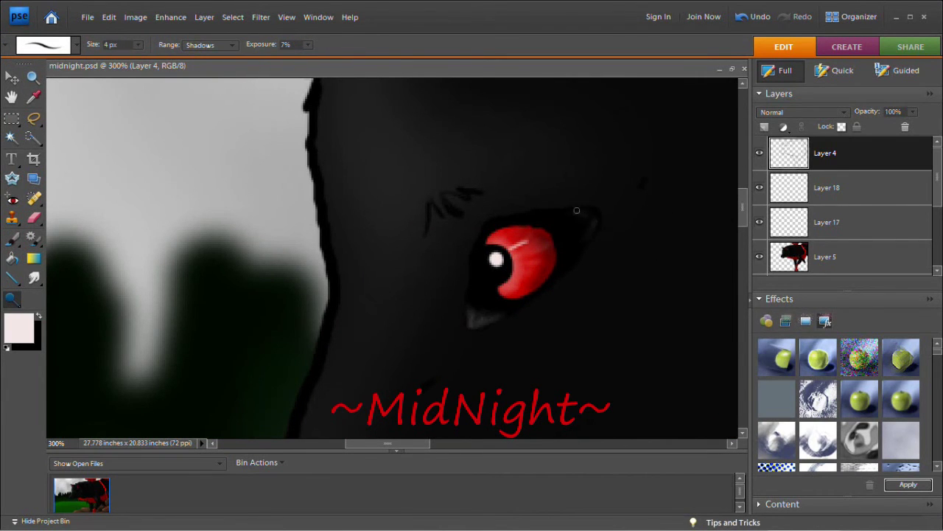
pyautogui.press('r')
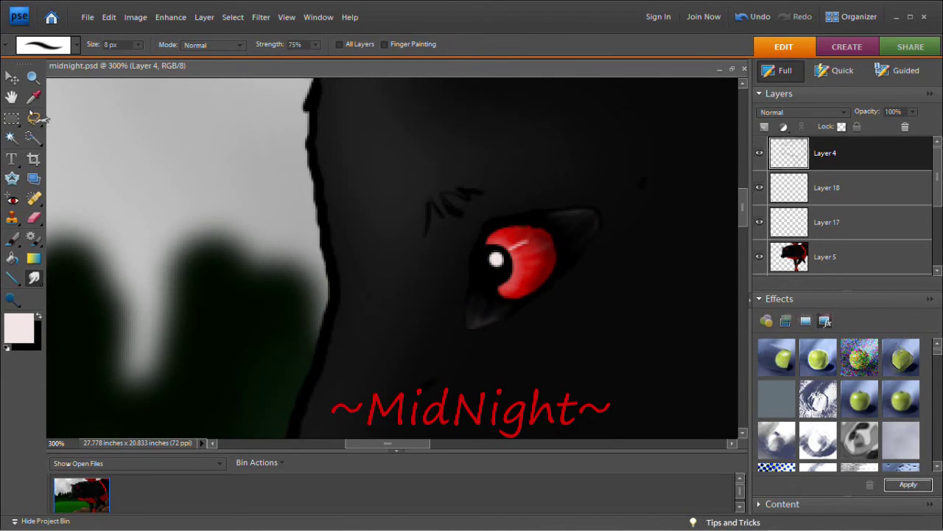
pyautogui.press('i')
pyautogui.hotkey('ctrl', '-')
pyautogui.hotkey('ctrl', '-')
pyautogui.hotkey('ctrl', '-')
pyautogui.hotkey('ctrl', '-')
pyautogui.hotkey('ctrl', '-')
# Set the foreground colour to red ff0000 and zoom toward the lower-right rocks
pyautogui.click(572, 326)
pyautogui.click(652, 197)
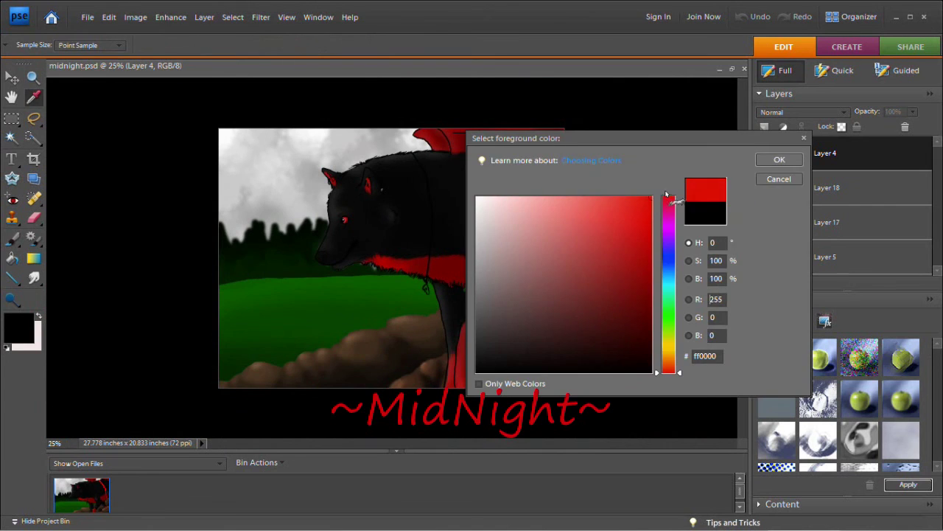
pyautogui.press('Return')
pyautogui.scroll(2, 487, 356)
pyautogui.scroll(1, 487, 356)
# At 200% zoom, brush red initials, a dash and the year onto the rocks
pyautogui.press('b')
pyautogui.moveTo(589, 392); pyautogui.dragTo(602, 381)
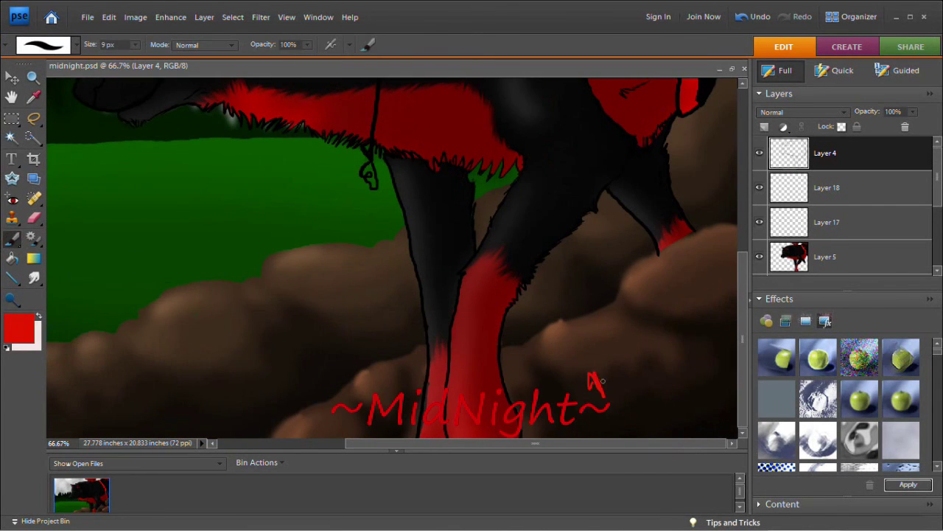
pyautogui.hotkey('ctrl', '+')
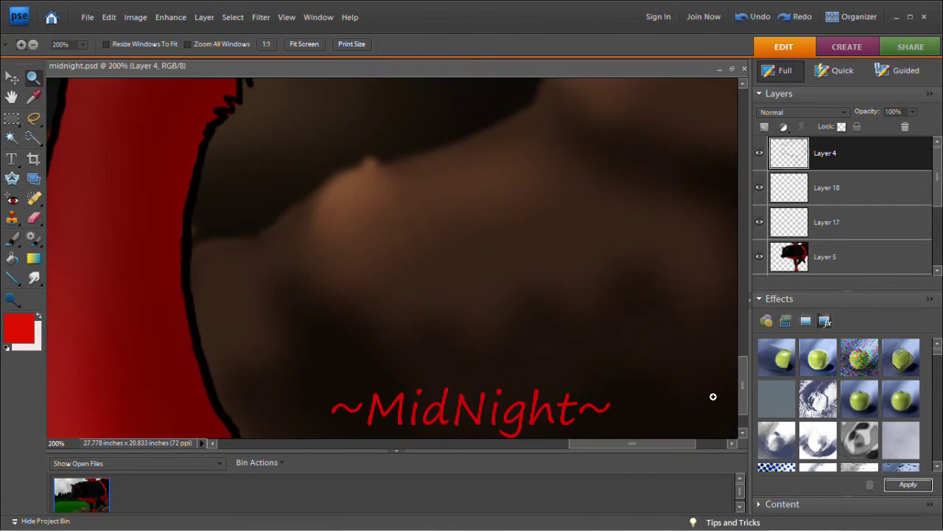
pyautogui.hotkey('ctrl', '+')
pyautogui.moveTo(274, 399)
pyautogui.mouseDown()
pyautogui.moveTo(220, 288)
pyautogui.moveTo(344, 391)
pyautogui.mouseUp()
pyautogui.moveTo(337, 269); pyautogui.dragTo(355, 258)
pyautogui.moveTo(353, 217); pyautogui.dragTo(411, 311)
pyautogui.moveTo(375, 199); pyautogui.dragTo(442, 282)
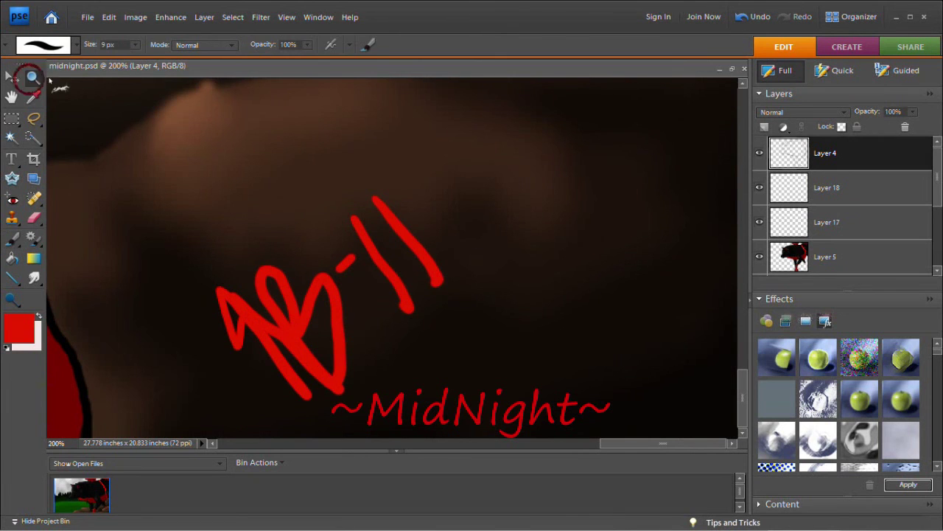
# Undo a stray zigzag, underline the signature with a red flourish, and zoom out to 25%
pyautogui.moveTo(410, 317); pyautogui.dragTo(372, 402)
pyautogui.hotkey('ctrl', 'z')
pyautogui.press('z')
pyautogui.press('b')
pyautogui.moveTo(379, 369); pyautogui.dragTo(424, 316)
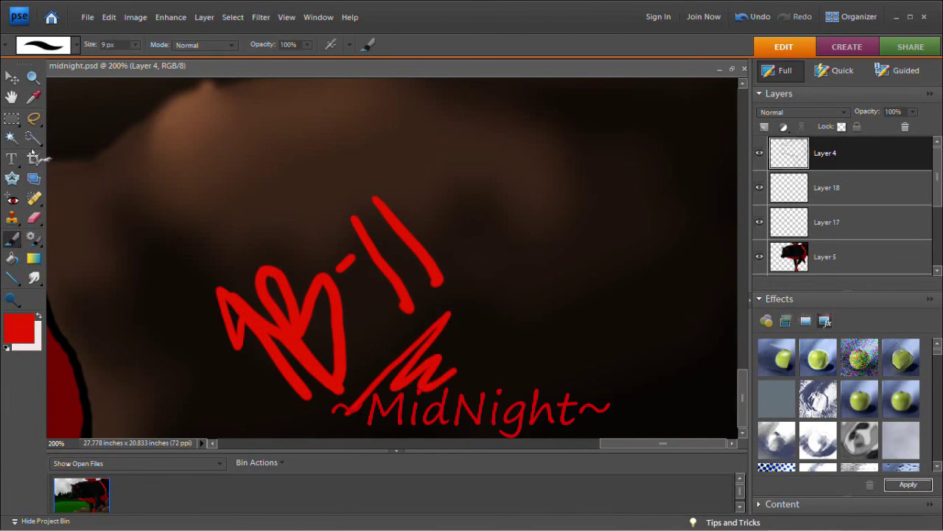
pyautogui.press('z')
pyautogui.hotkey('ctrl', '-')
pyautogui.hotkey('ctrl', '-')
pyautogui.hotkey('ctrl', '-')
pyautogui.hotkey('ctrl', '-')
pyautogui.hotkey('ctrl', '-')
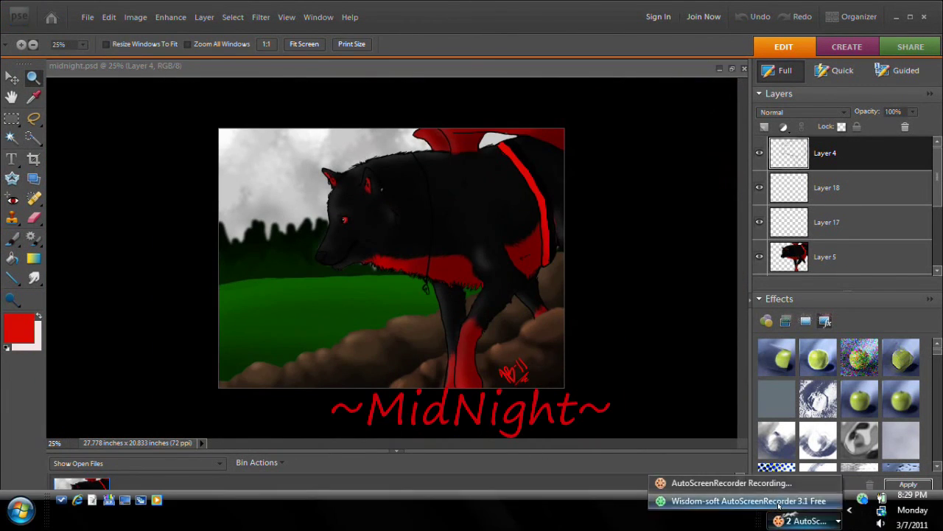